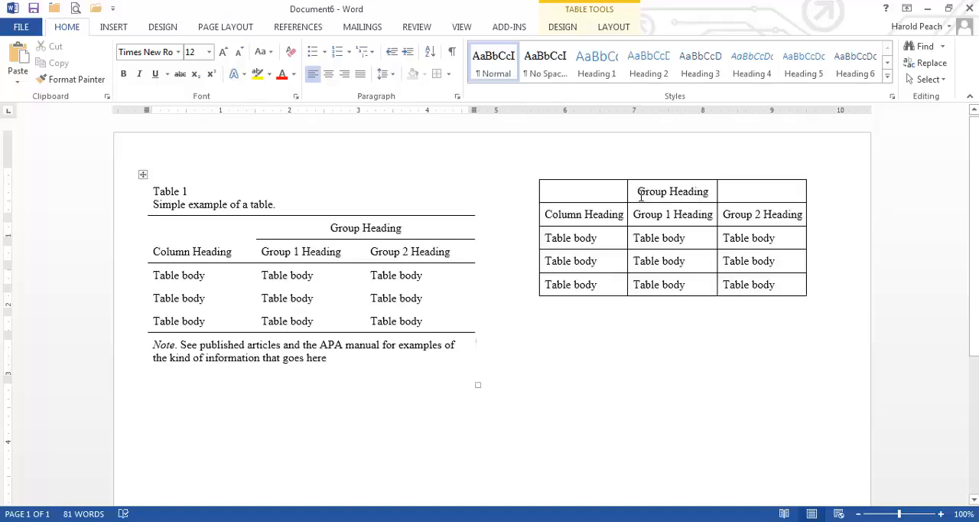
Step: Merge the Group Heading cell with the empty cell beside it in the gridded table and centre the heading
{"action": "left_click_drag", "start_coordinate": [637, 192], "coordinate": [764, 194]}
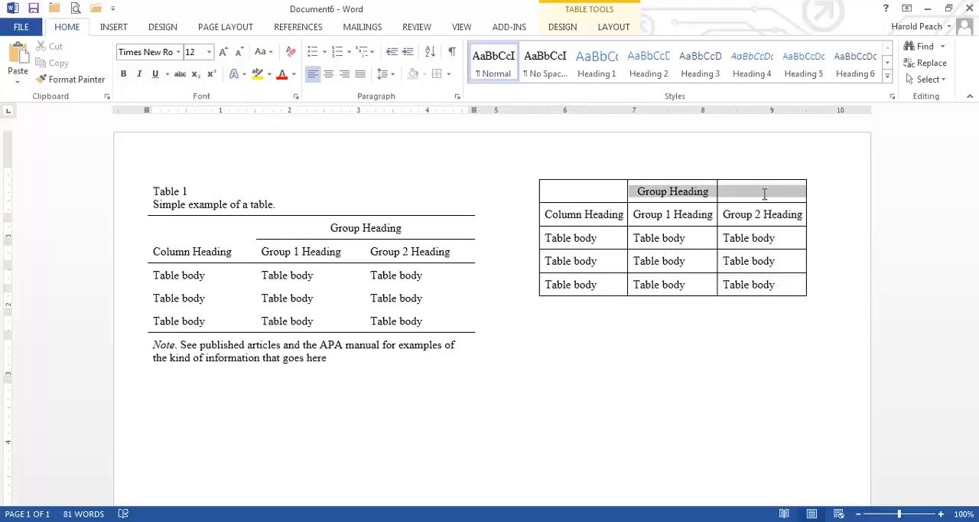
{"action": "left_click_drag", "start_coordinate": [763, 195], "coordinate": [763, 195]}
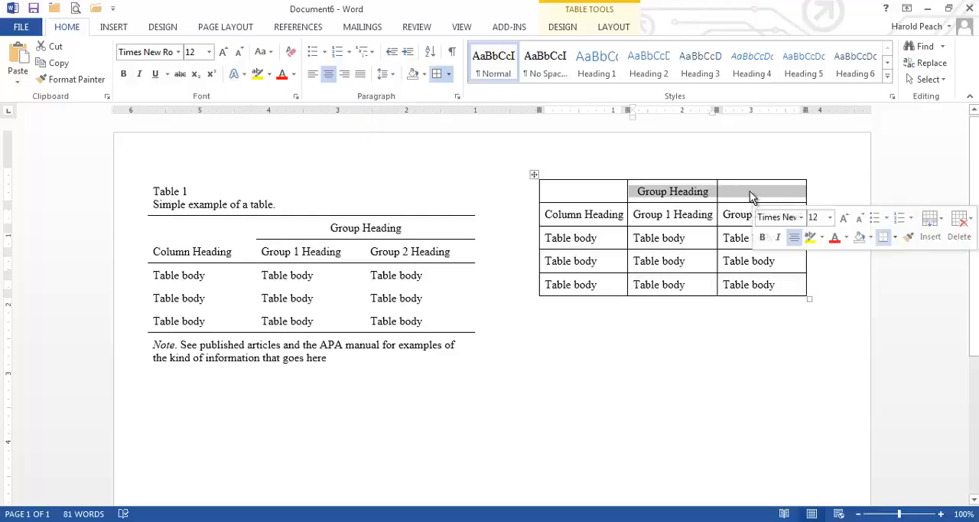
{"action": "right_click", "coordinate": [749, 191]}
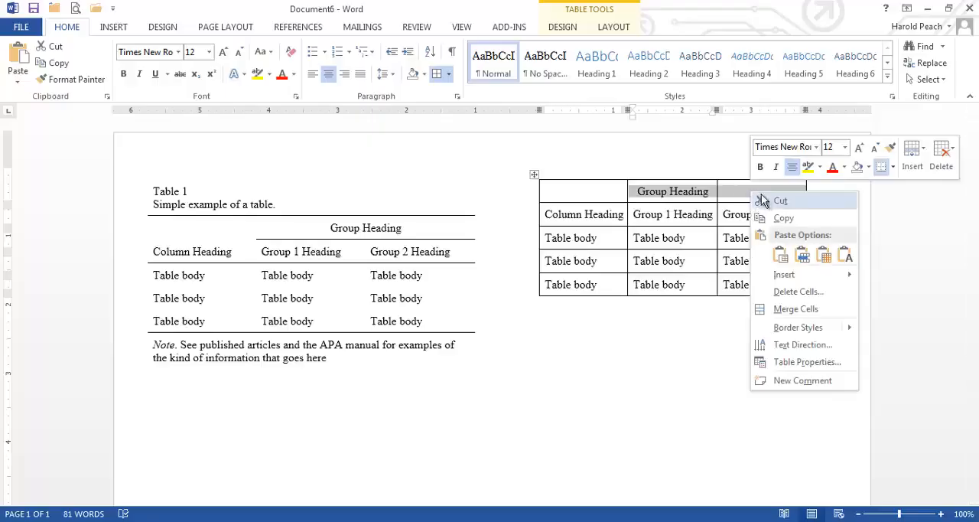
{"action": "left_click", "coordinate": [796, 309]}
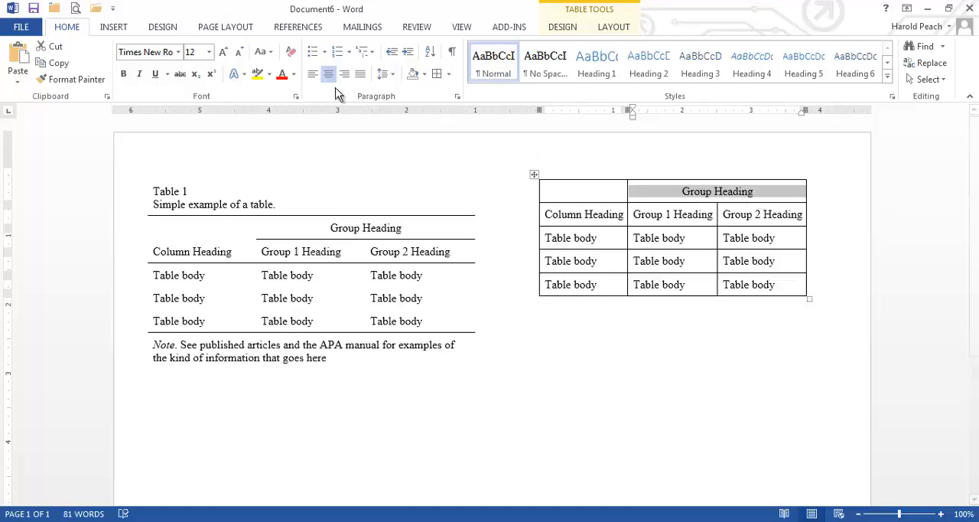
{"action": "left_click", "coordinate": [313, 74]}
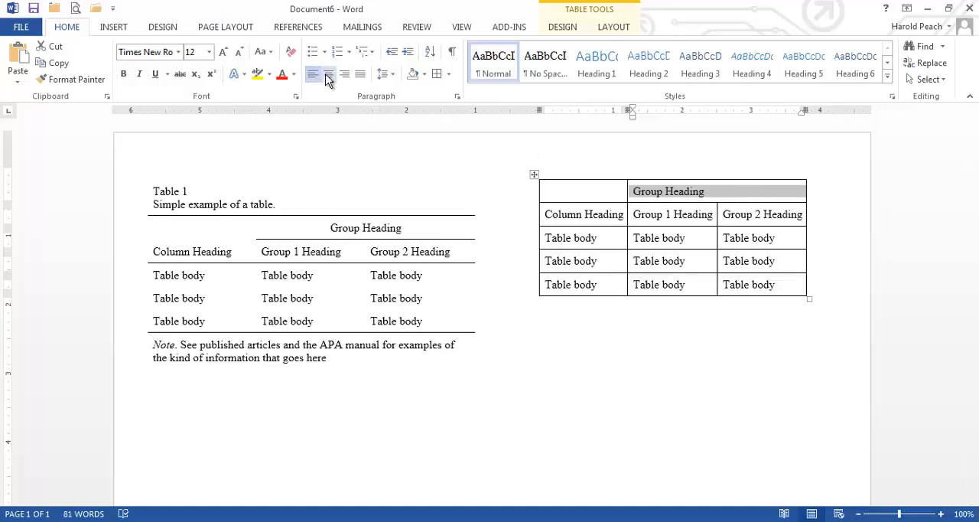
{"action": "left_click", "coordinate": [329, 76]}
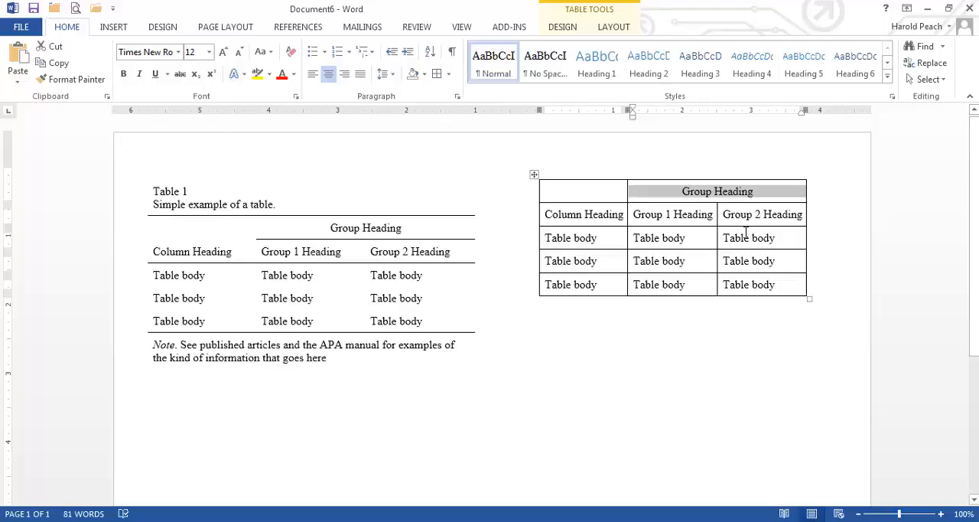
Step: Insert a new row above the Group Heading row of the gridded table
{"action": "double_click", "coordinate": [540, 195]}
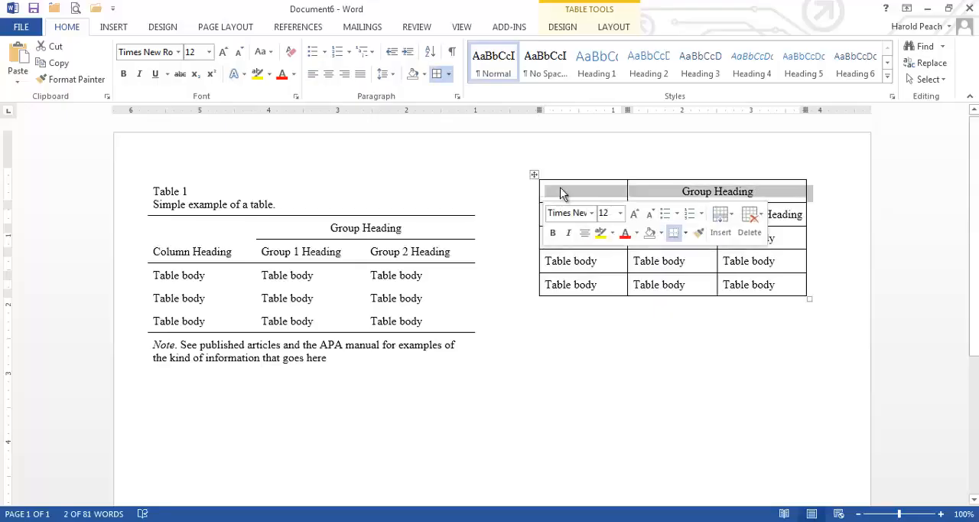
{"action": "left_click", "coordinate": [562, 190]}
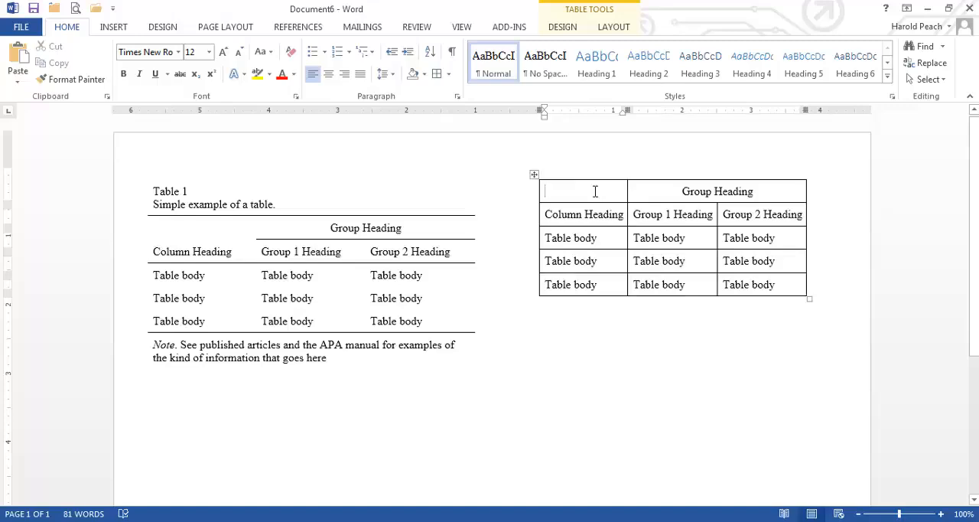
{"action": "double_click", "coordinate": [540, 191]}
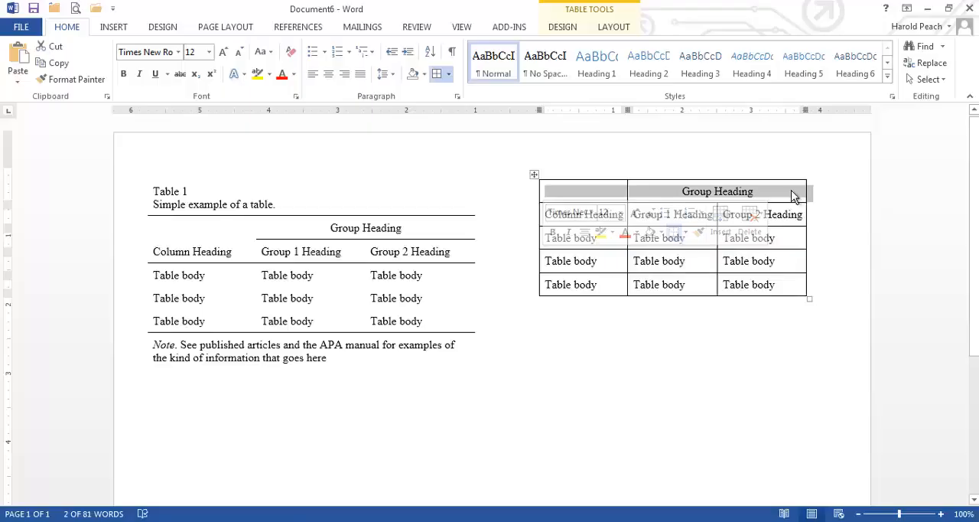
{"action": "right_click", "coordinate": [655, 197]}
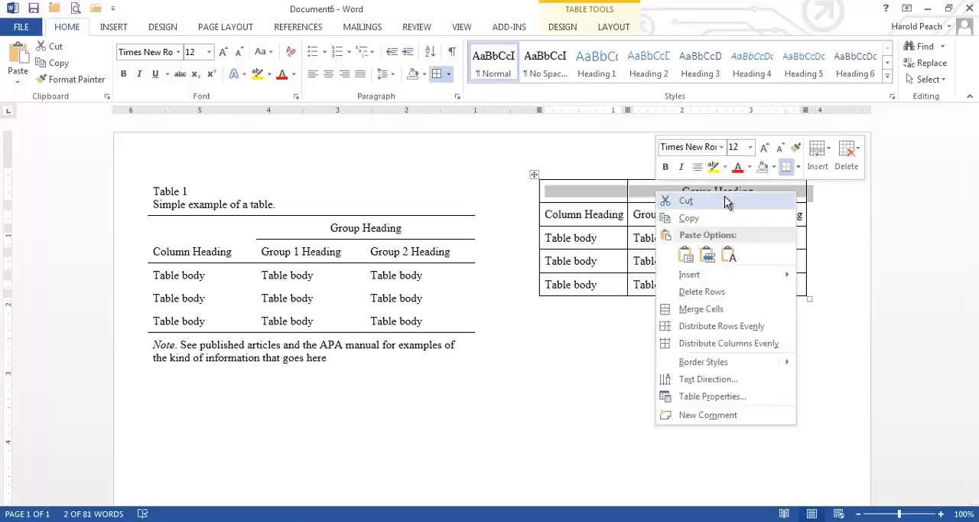
{"action": "mouse_move", "coordinate": [772, 272]}
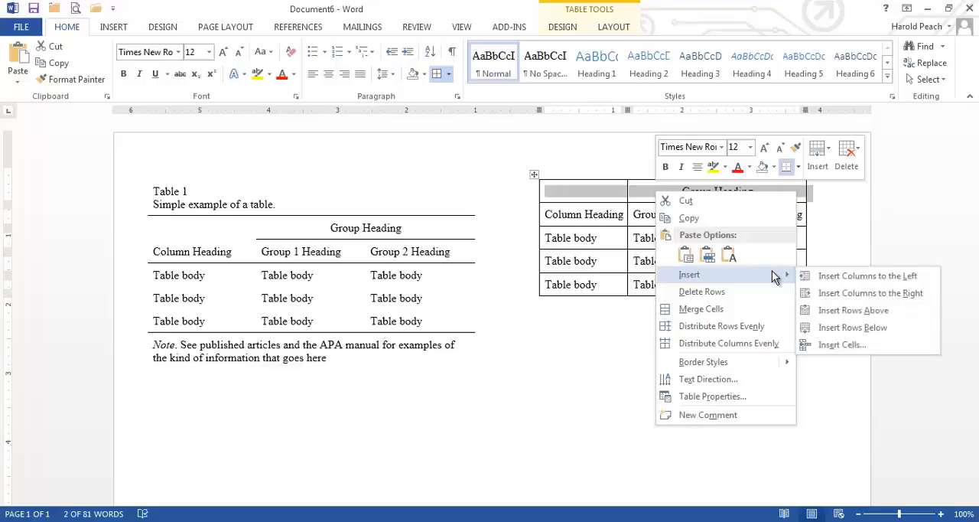
{"action": "left_click", "coordinate": [877, 314]}
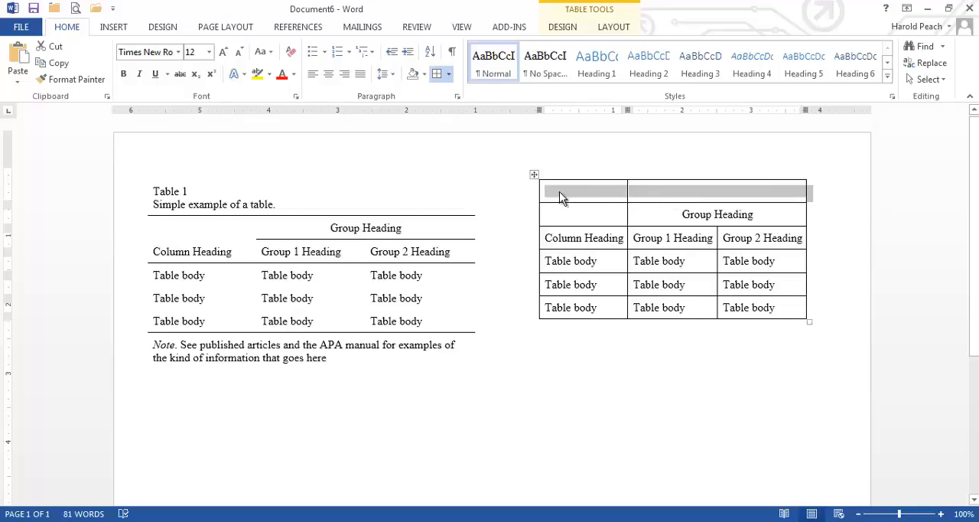
Step: Merge the new top row into a single cell and left-align it
{"action": "right_click", "coordinate": [650, 197]}
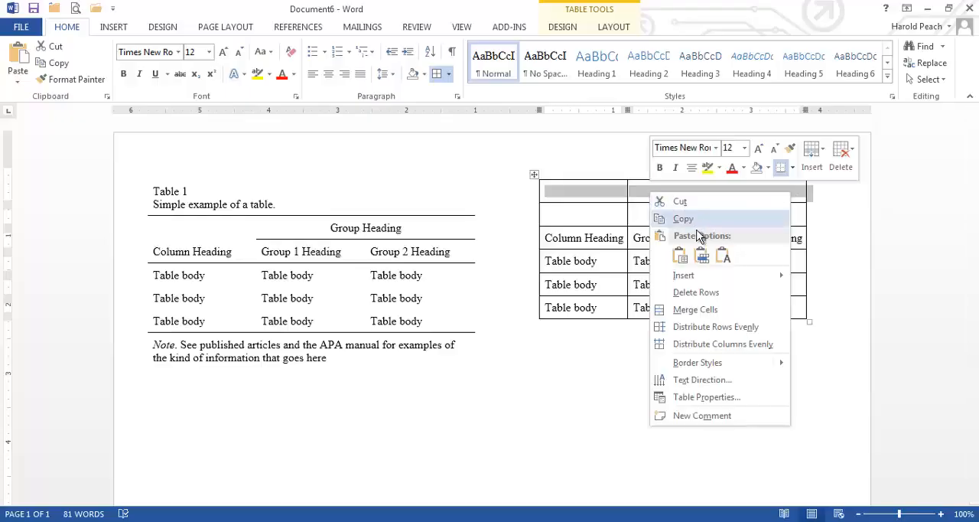
{"action": "left_click", "coordinate": [705, 308]}
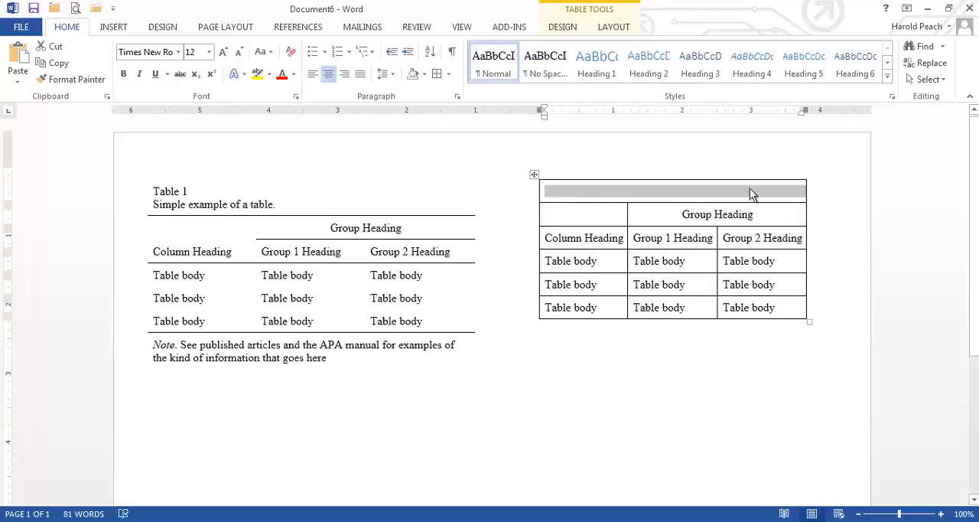
{"action": "left_click", "coordinate": [609, 190]}
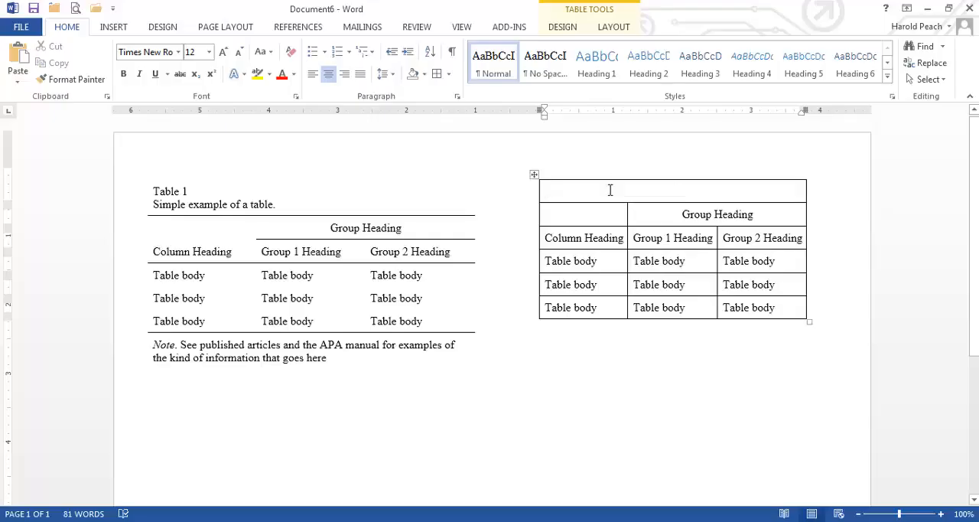
{"action": "left_click", "coordinate": [312, 78]}
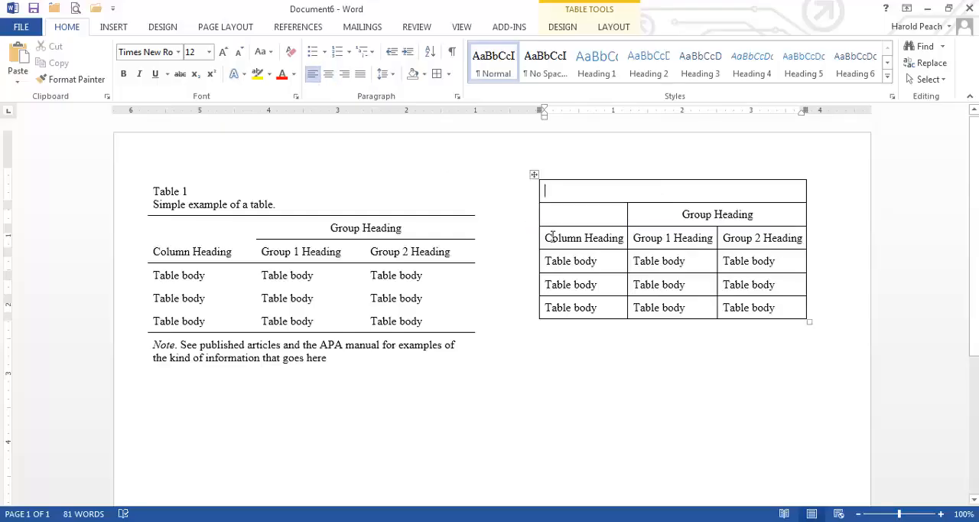
Step: Enter "Table 1" in the merged top row, with "Simple example of a table." on a second line in the same cell
{"action": "type", "text": "Table 1"}
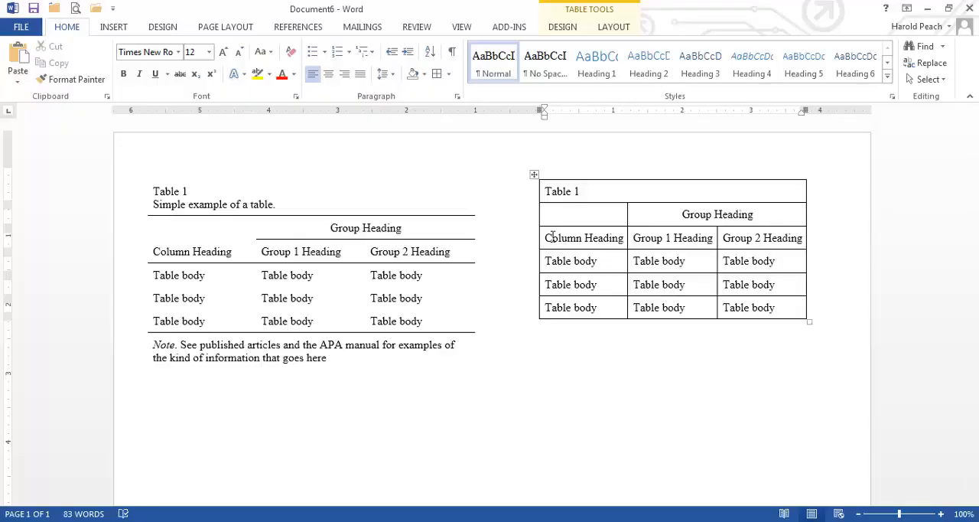
{"action": "key", "text": "Return"}
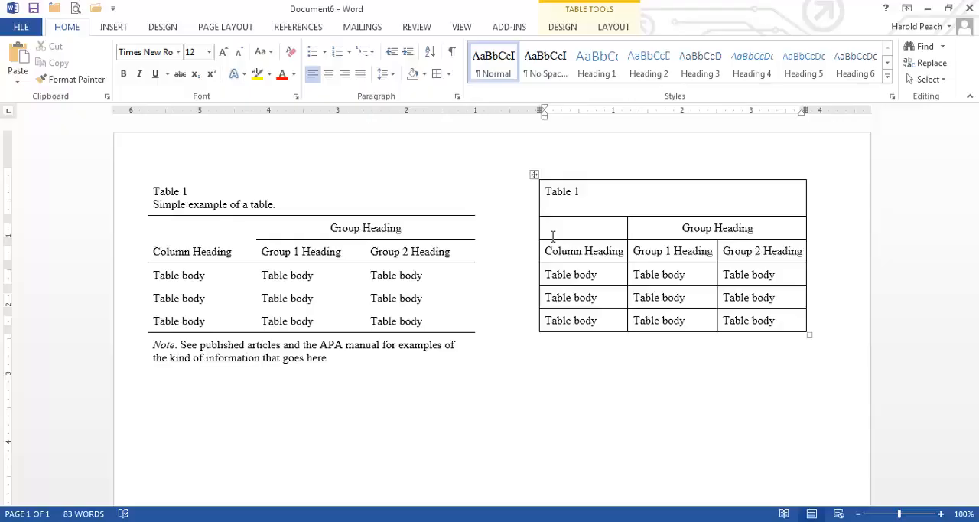
{"action": "key", "text": "BackSpace"}
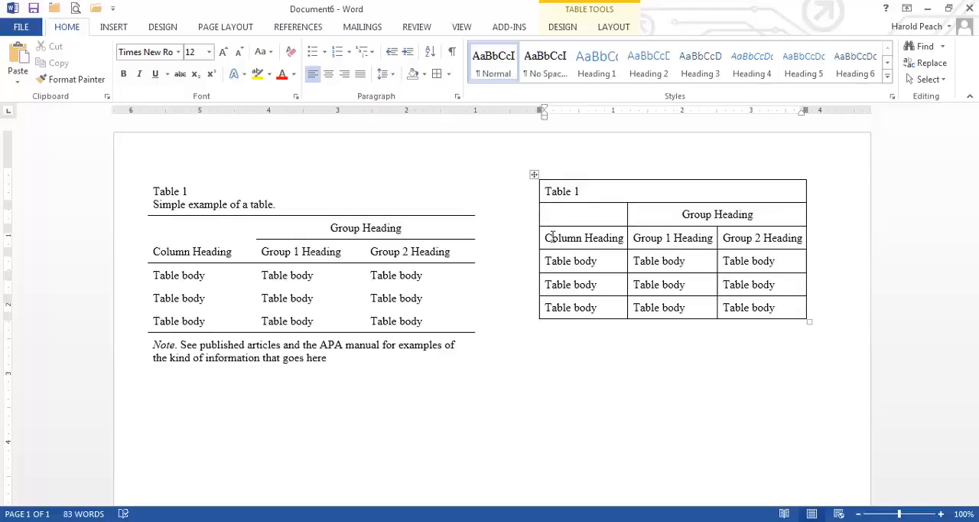
{"action": "key", "text": "Return"}
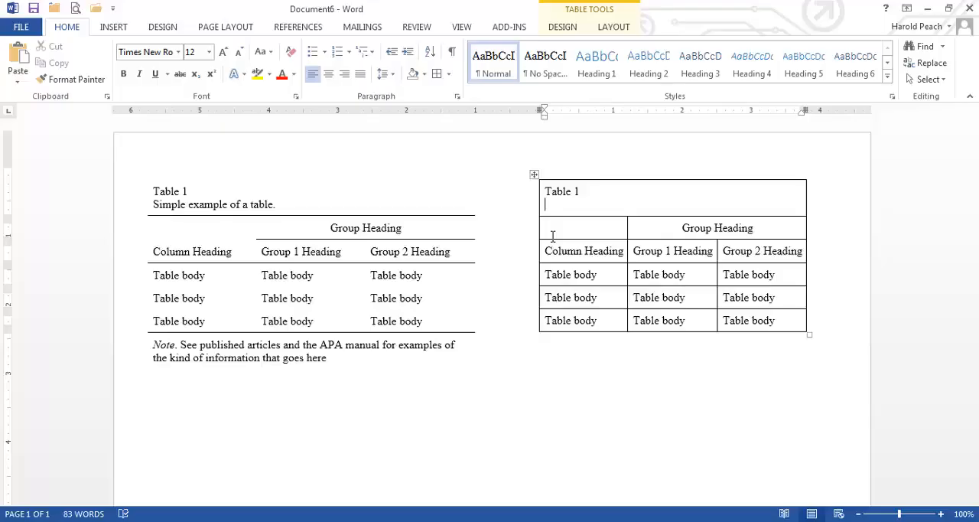
{"action": "type", "text": "Simple example "}
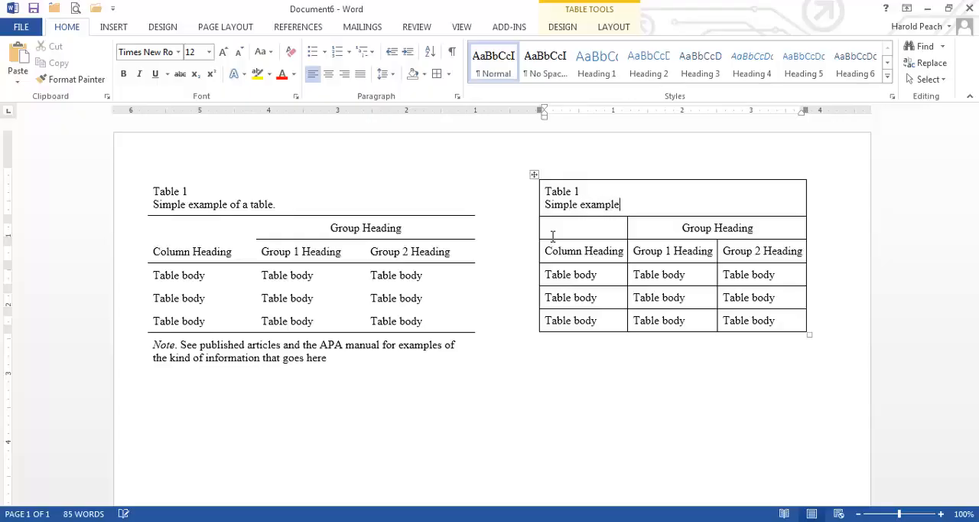
{"action": "type", "text": "of a table."}
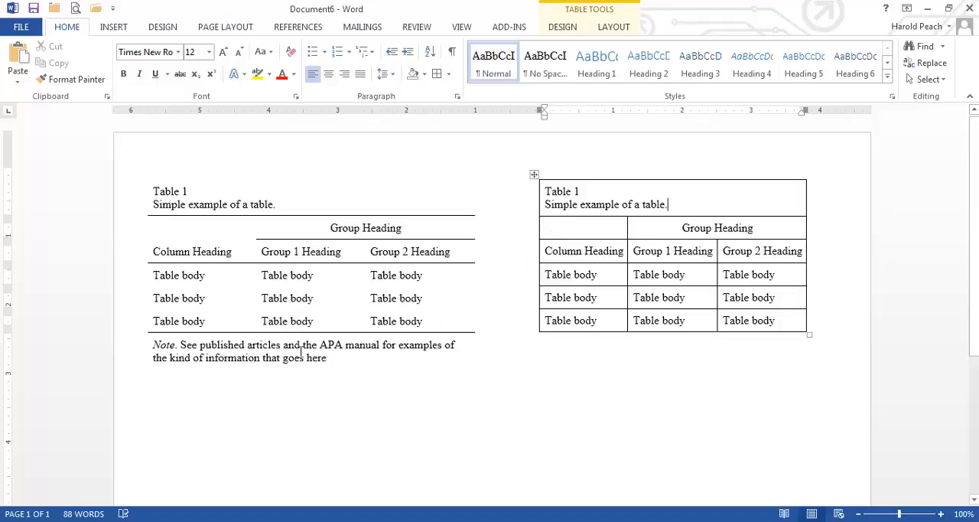
Step: Insert a new row below the last Table body row of the gridded table
{"action": "double_click", "coordinate": [540, 322]}
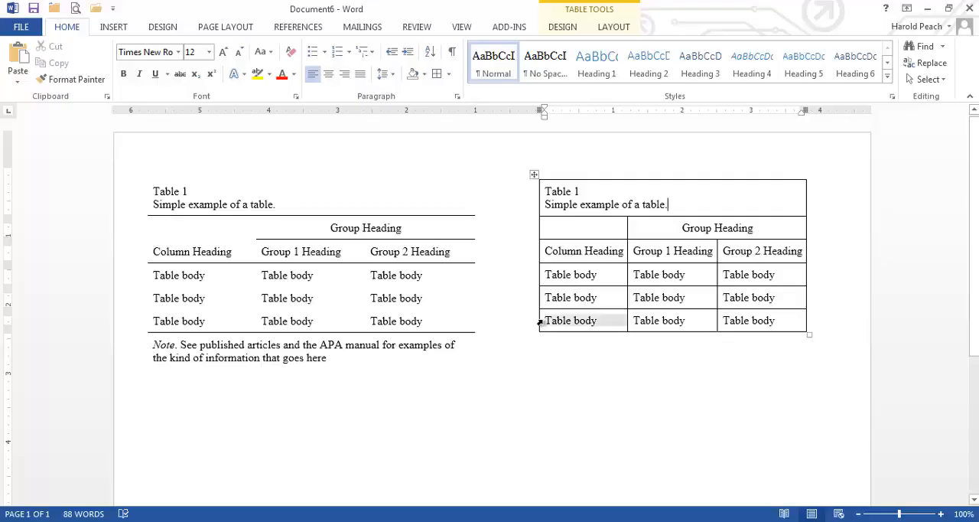
{"action": "right_click", "coordinate": [693, 321]}
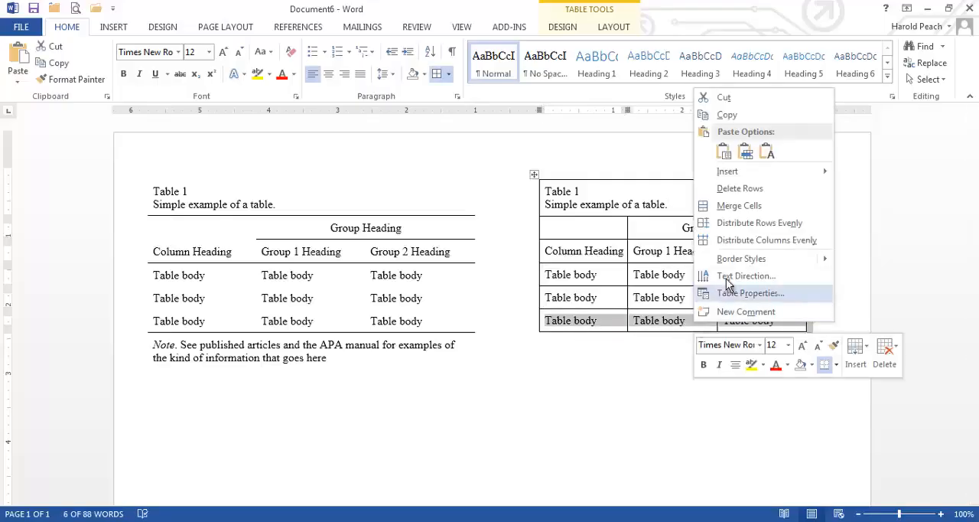
{"action": "mouse_move", "coordinate": [742, 172]}
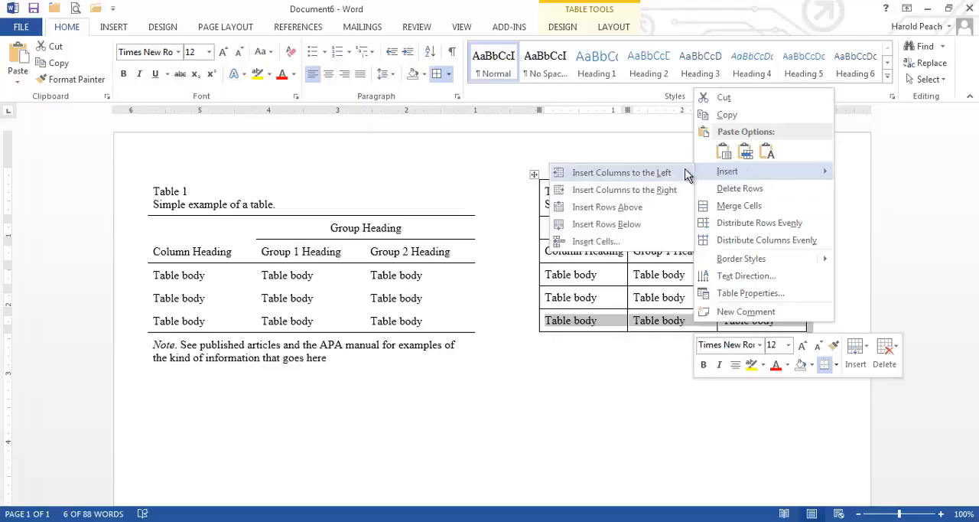
{"action": "left_click", "coordinate": [633, 226]}
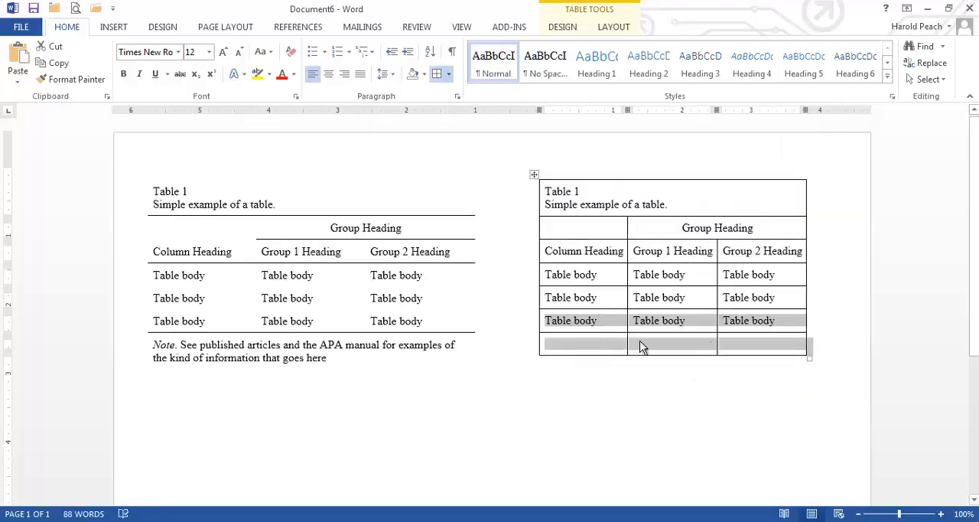
Step: Merge all cells of the new empty bottom row into one cell
{"action": "left_click", "coordinate": [542, 350]}
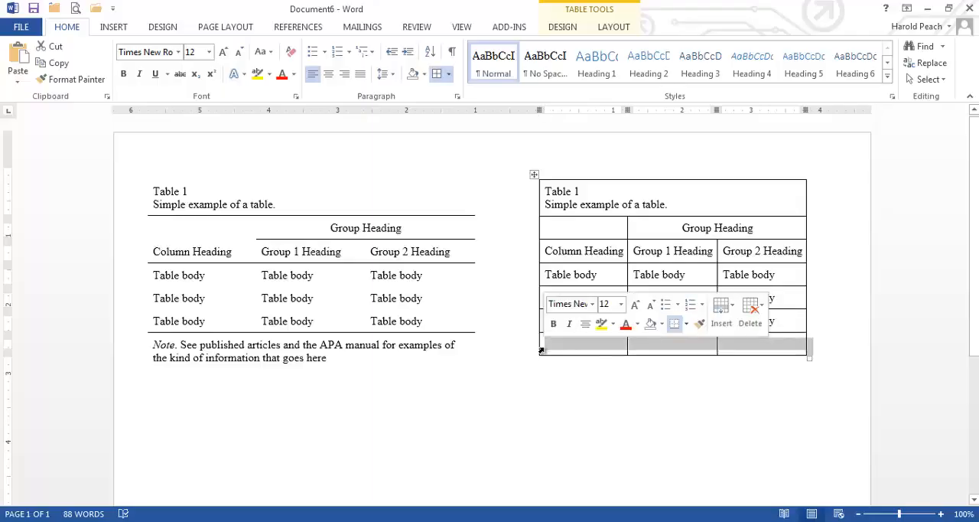
{"action": "left_click", "coordinate": [701, 346]}
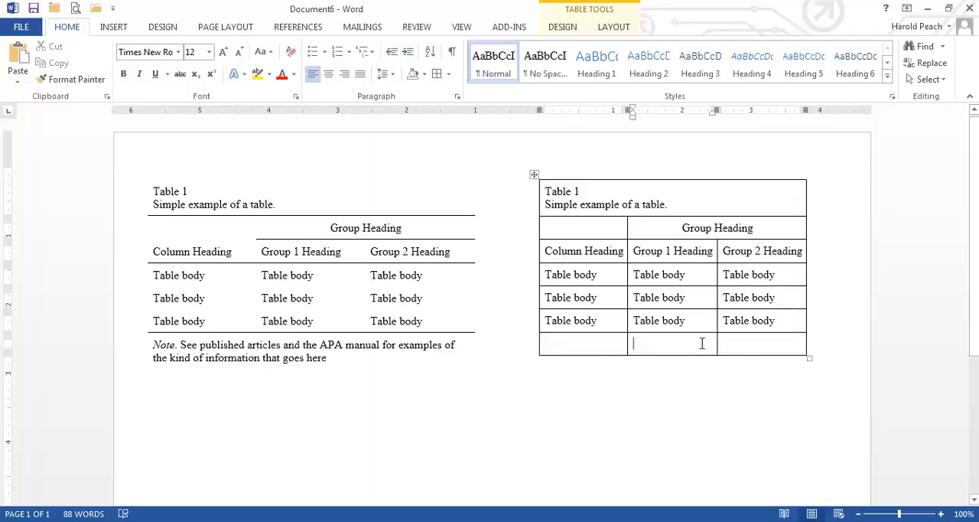
{"action": "left_click", "coordinate": [540, 347]}
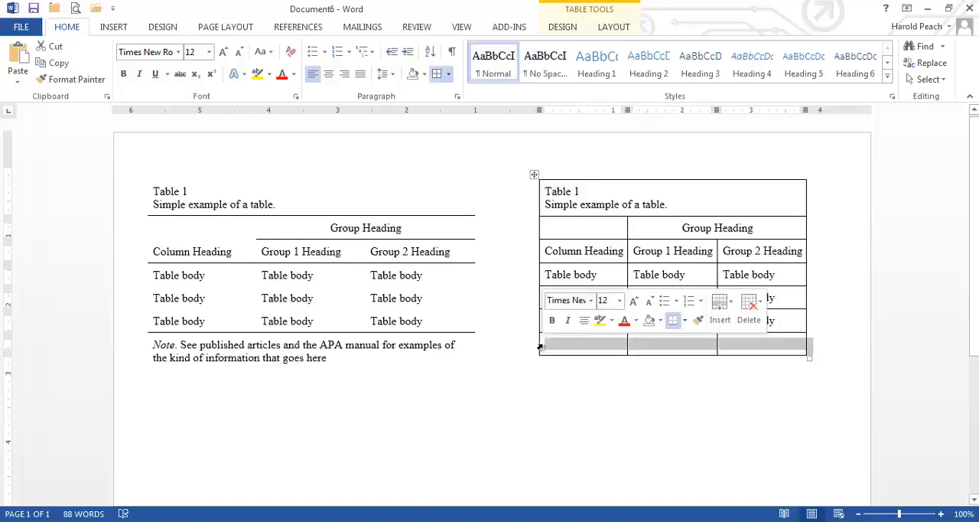
{"action": "right_click", "coordinate": [662, 348]}
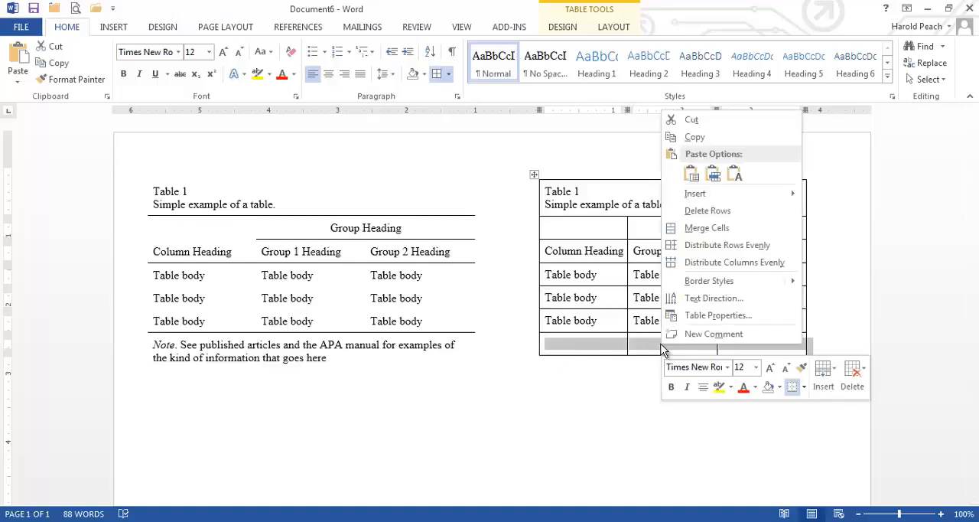
{"action": "left_click", "coordinate": [740, 228]}
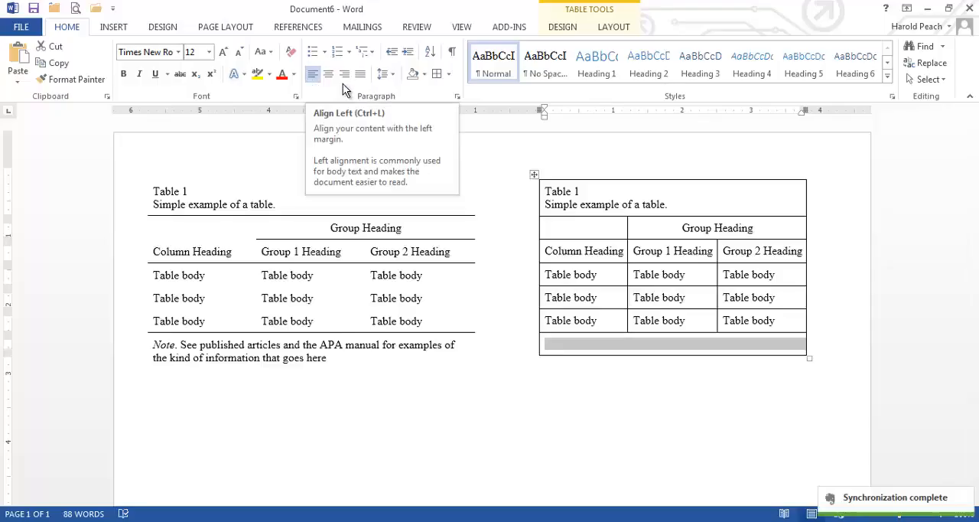
Step: Enter "Note. See published articles and the APA manual for examples of the kind of information that goes here." in the merged bottom row
{"action": "left_click", "coordinate": [583, 343]}
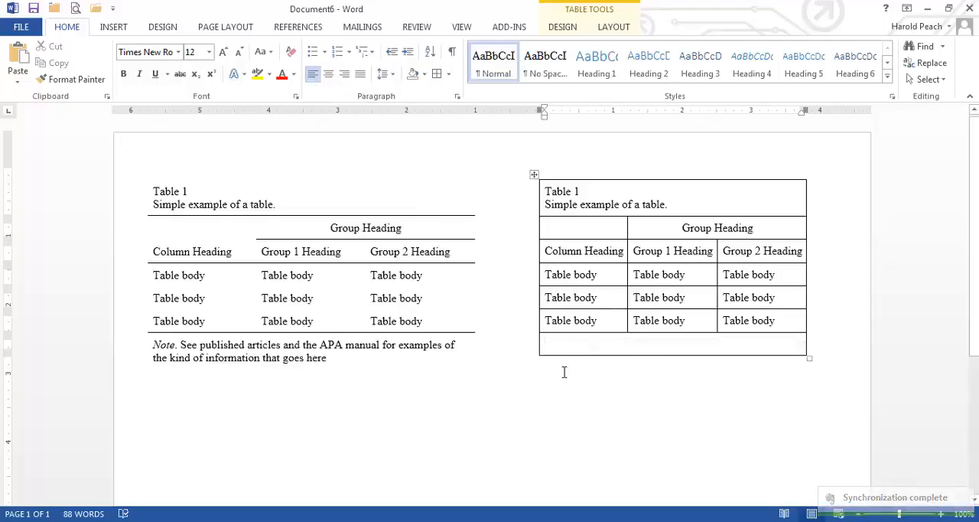
{"action": "type", "text": "Note> "}
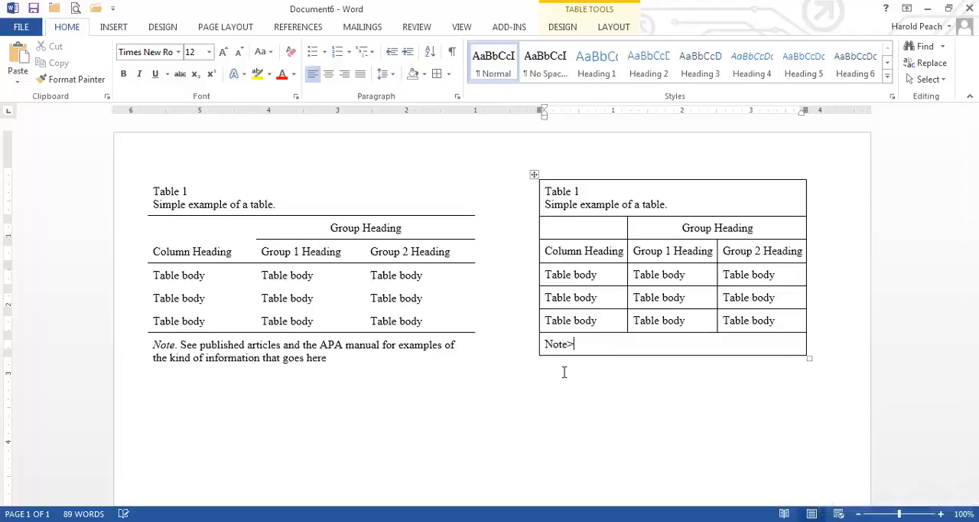
{"action": "type", "text": "S"}
{"action": "key", "text": "BackSpace"}
{"action": "key", "text": "BackSpace"}
{"action": "key", "text": "BackSpace"}
{"action": "type", "text": ". See publi"}
{"action": "type", "text": "he"}
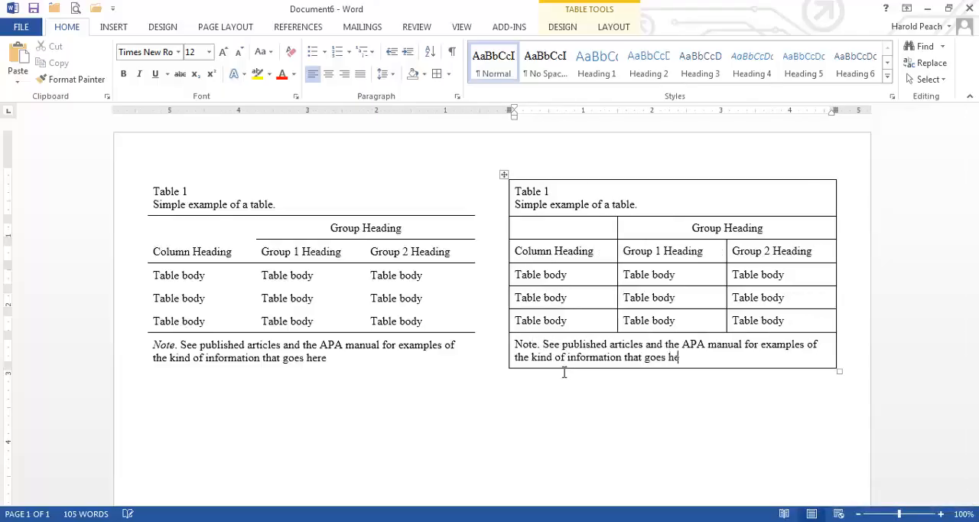
{"action": "type", "text": "re."}
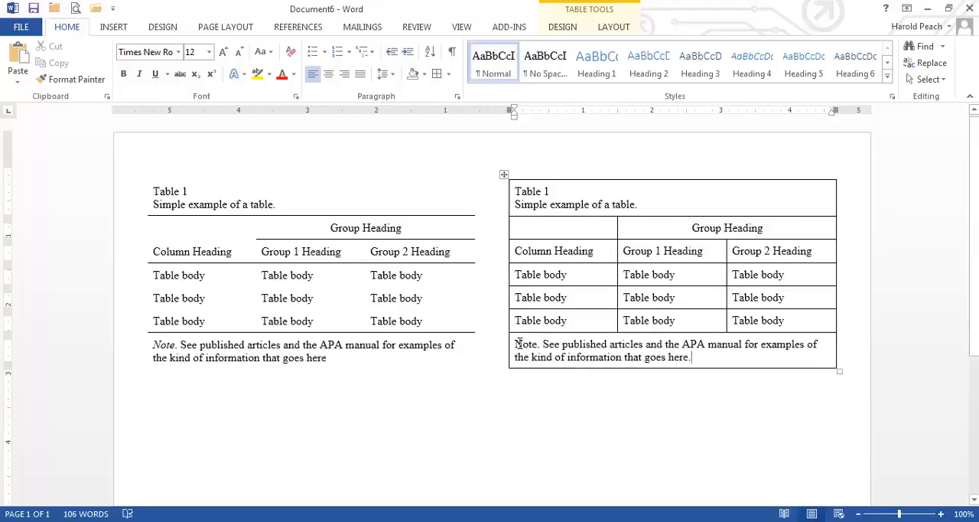
Step: Italicize the word "Note." at the start of the merged bottom row
{"action": "left_click_drag", "start_coordinate": [517, 343], "coordinate": [538, 347]}
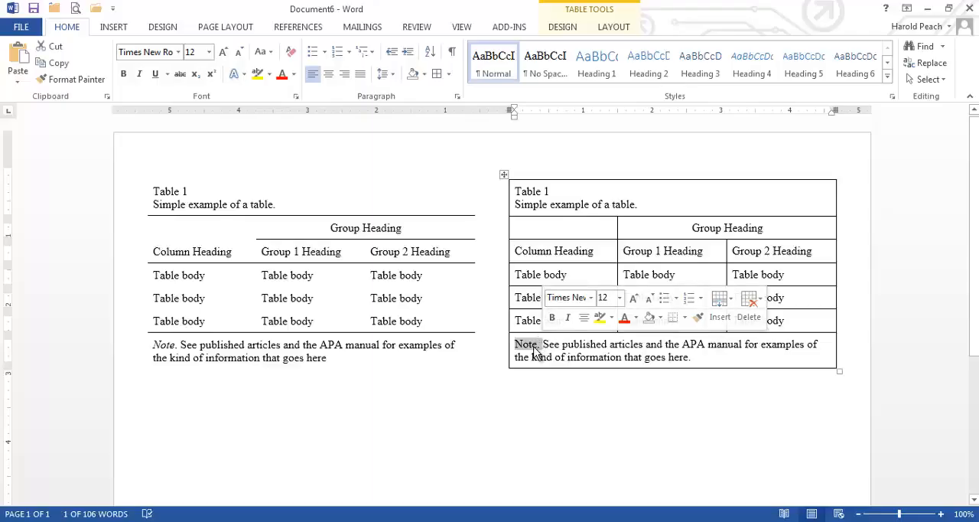
{"action": "key", "text": "ctrl+i"}
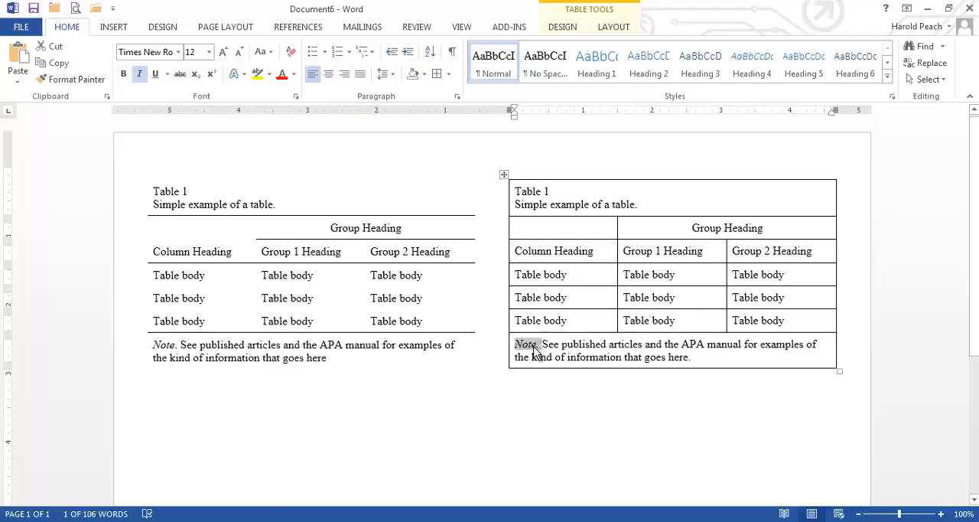
{"action": "left_click", "coordinate": [549, 345]}
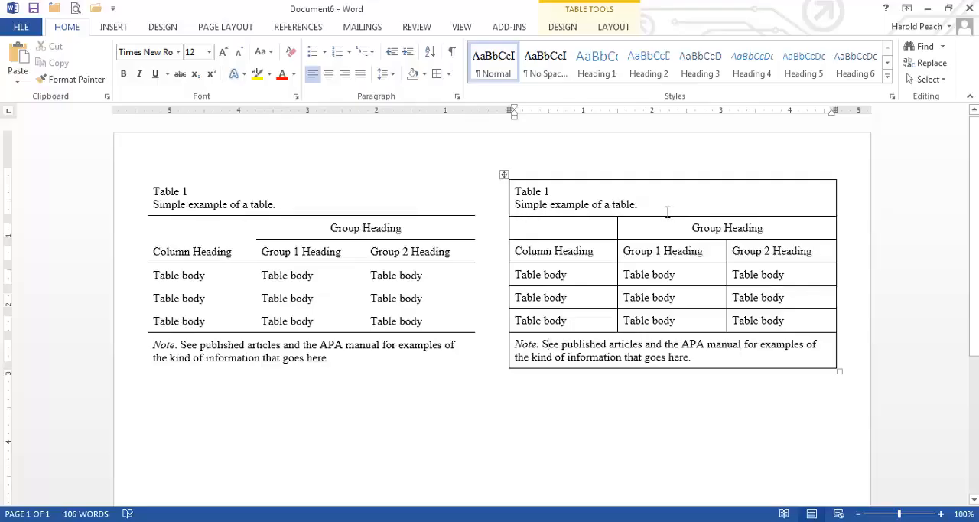
Step: Remove all borders from the entire gridded table
{"action": "left_click", "coordinate": [504, 175]}
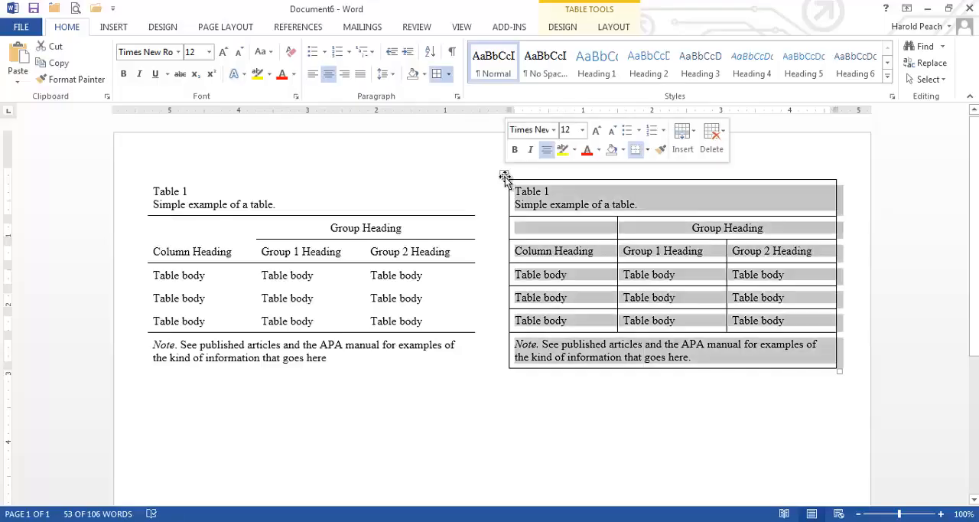
{"action": "left_click", "coordinate": [594, 205]}
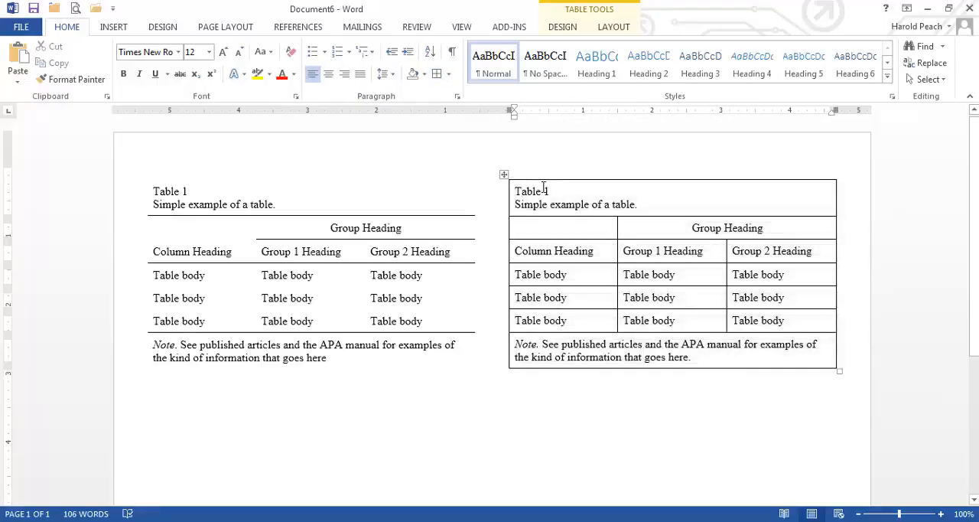
{"action": "left_click", "coordinate": [504, 173]}
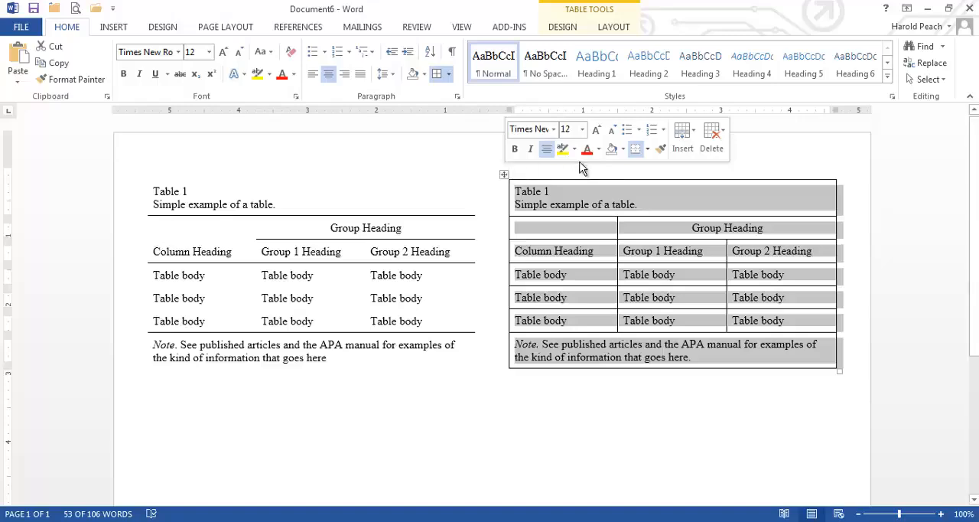
{"action": "left_click", "coordinate": [648, 150]}
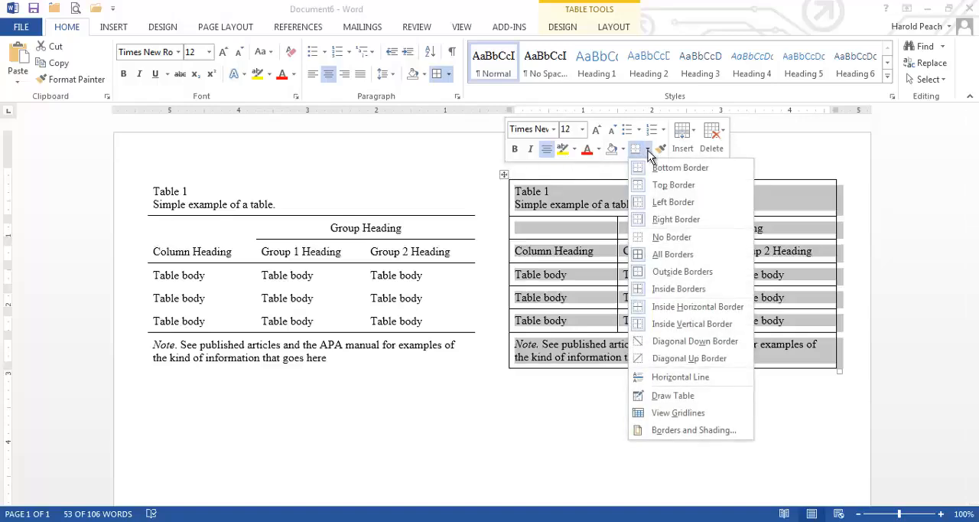
{"action": "left_click", "coordinate": [672, 237]}
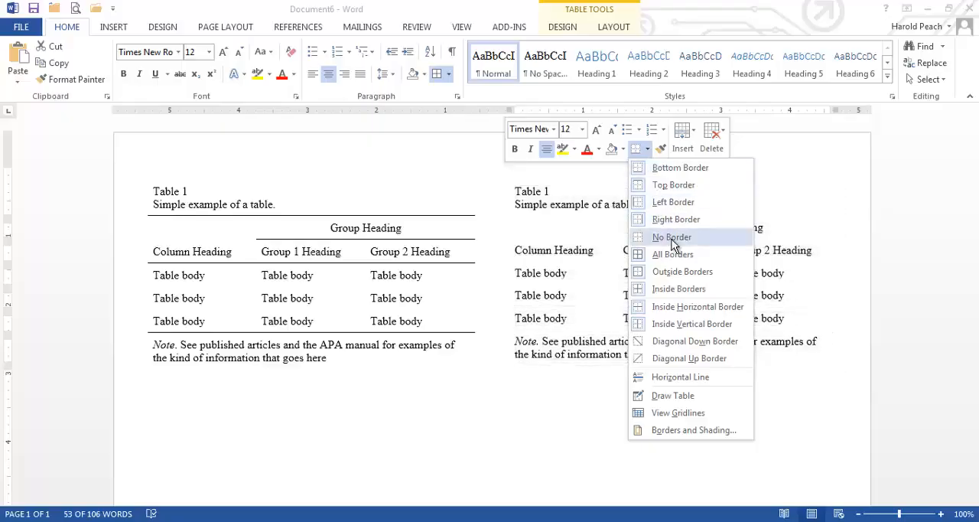
{"action": "left_click", "coordinate": [593, 409]}
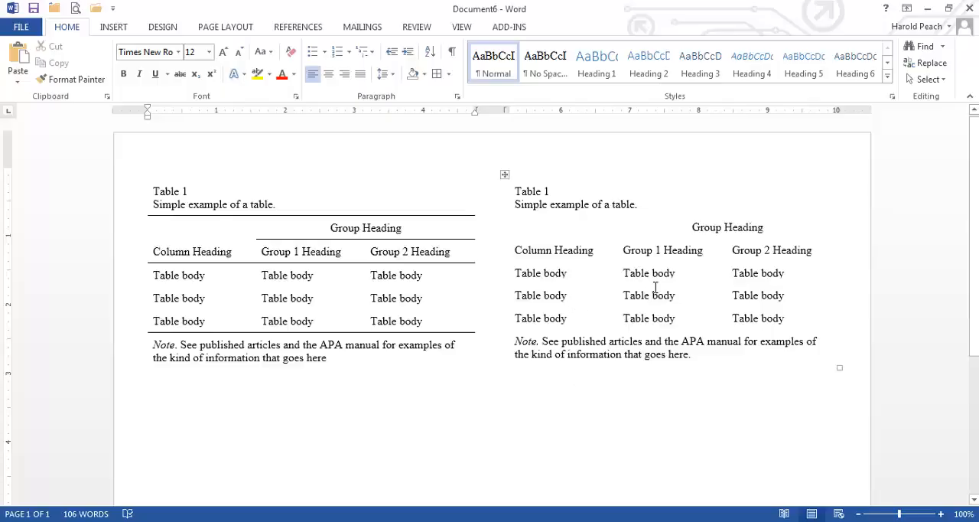
Step: Reapply all borders to the entire table that has lost its gridlines
{"action": "left_click", "coordinate": [504, 174]}
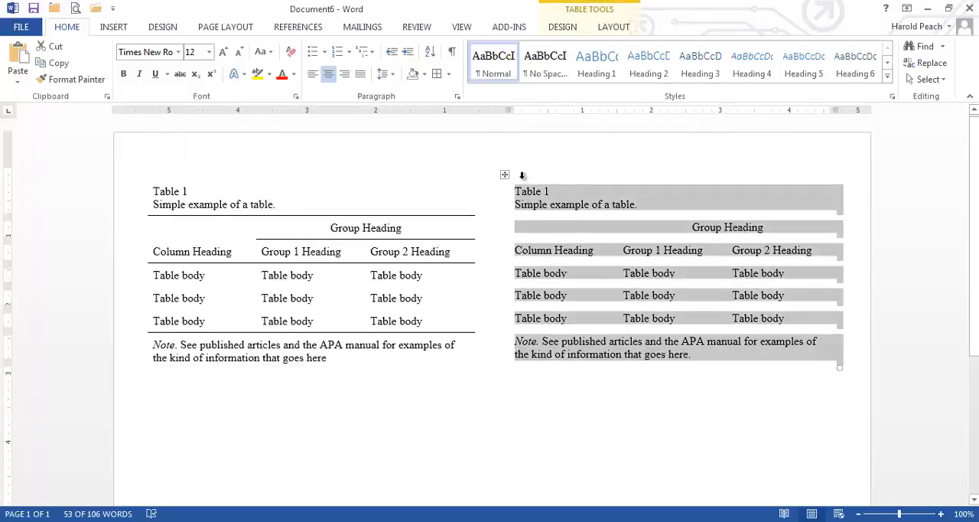
{"action": "mouse_move", "coordinate": [507, 175]}
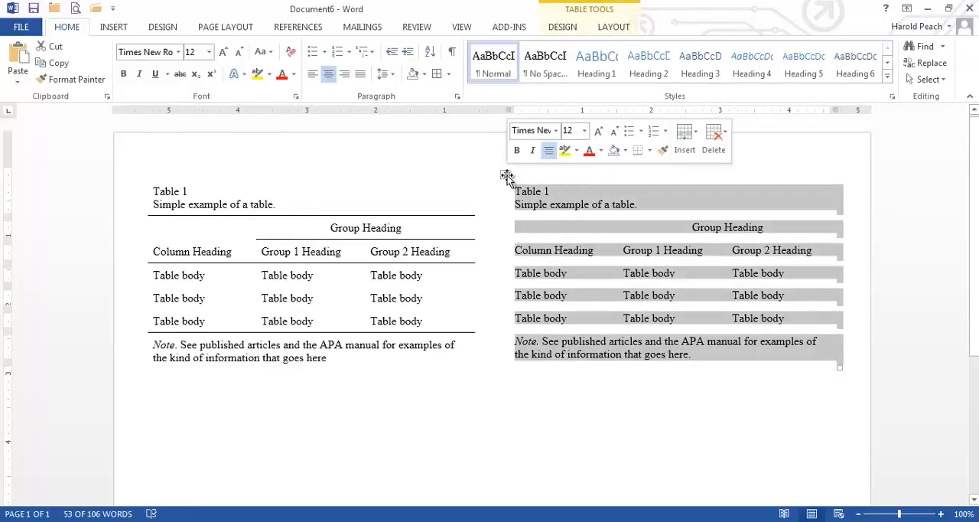
{"action": "left_click", "coordinate": [648, 150]}
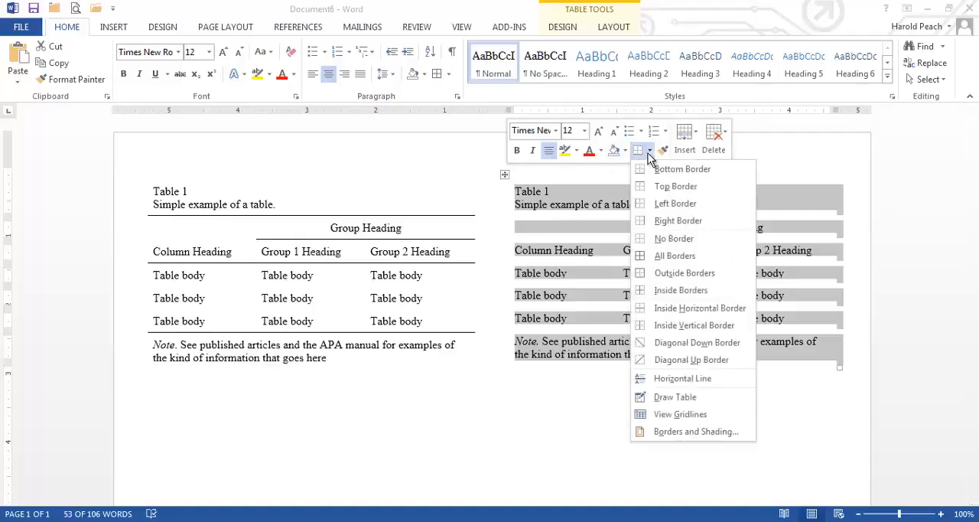
{"action": "left_click", "coordinate": [665, 255]}
{"action": "left_click", "coordinate": [550, 222]}
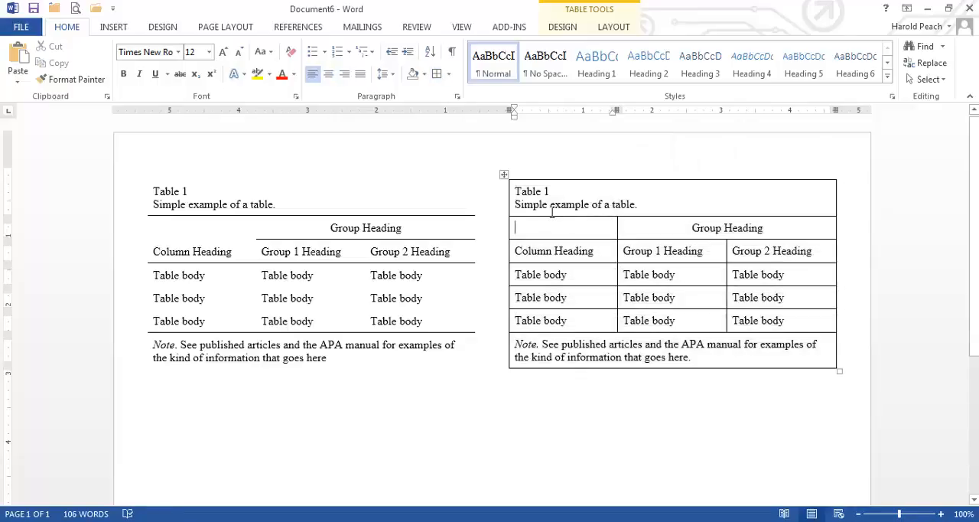
{"action": "left_click_drag", "start_coordinate": [551, 212], "coordinate": [641, 203]}
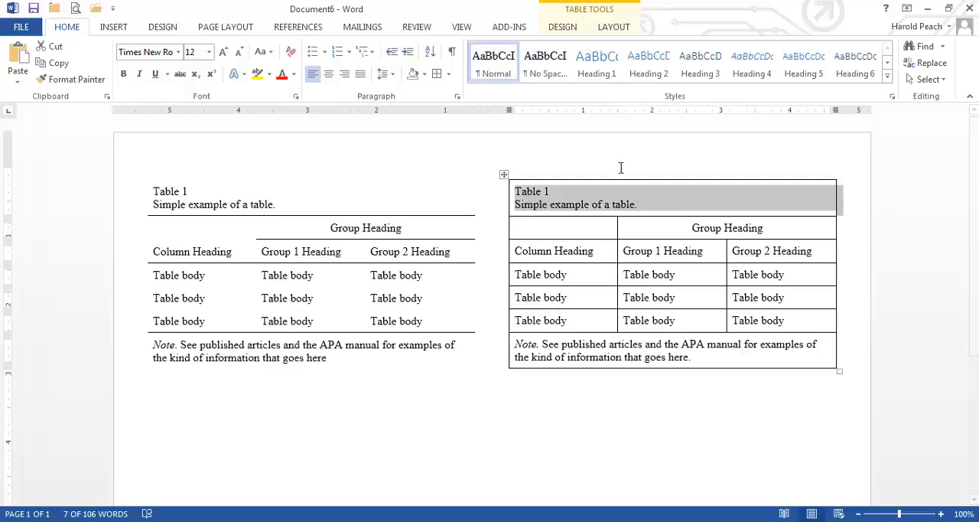
{"action": "left_click", "coordinate": [566, 29]}
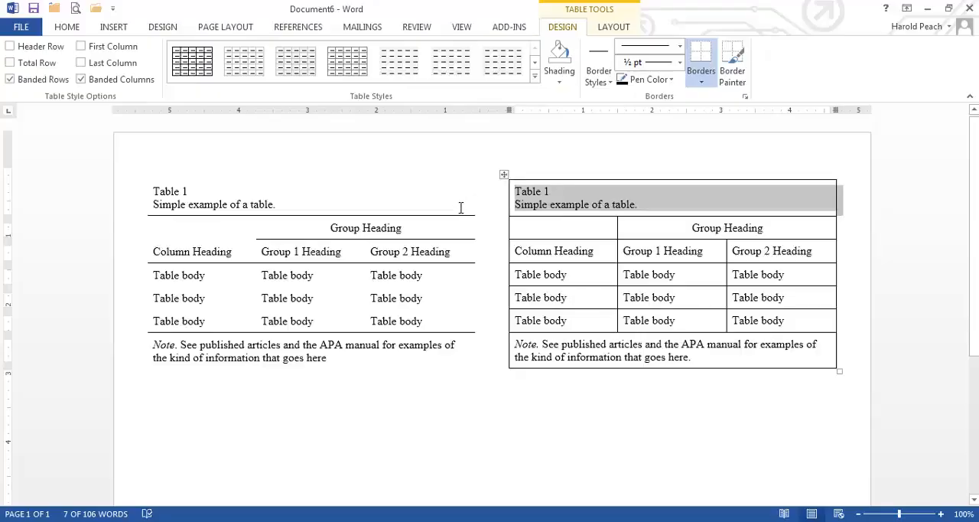
{"action": "left_click", "coordinate": [419, 405]}
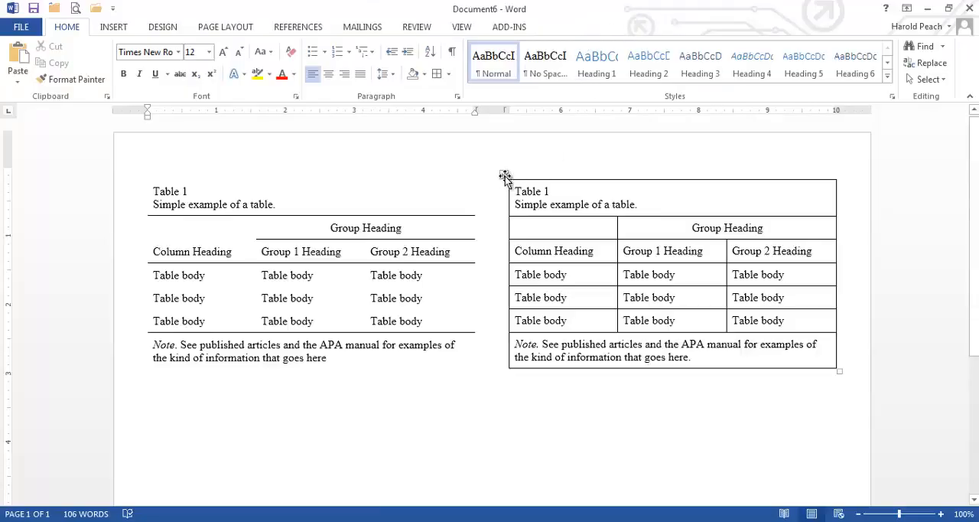
{"action": "left_click", "coordinate": [503, 176]}
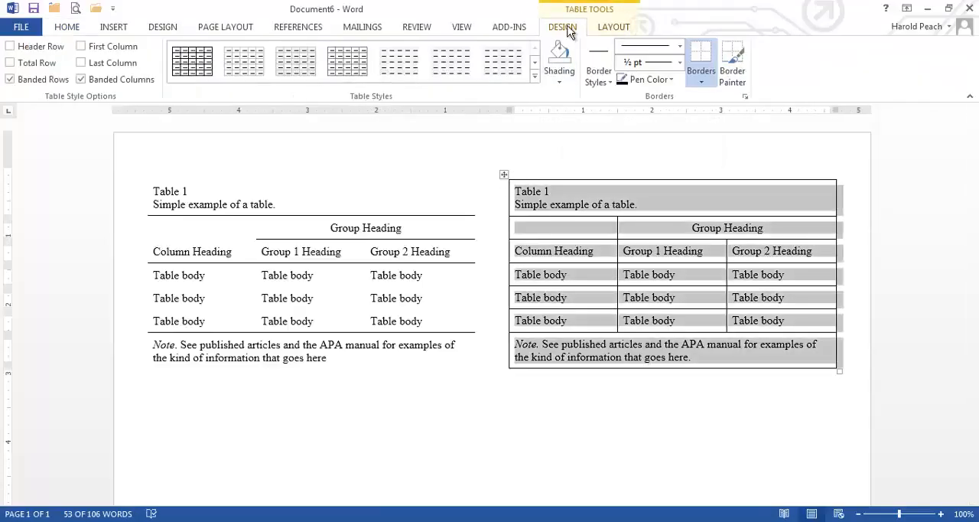
{"action": "left_click", "coordinate": [701, 80]}
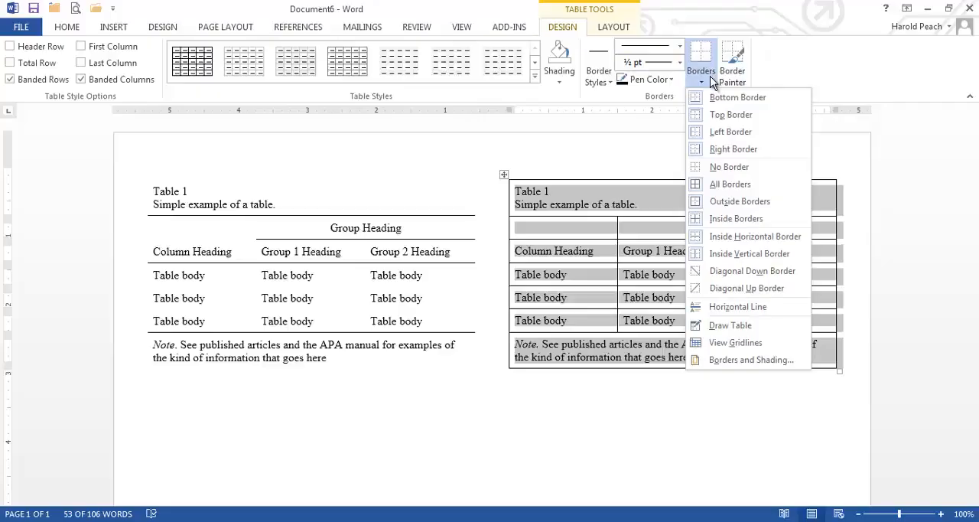
{"action": "left_click", "coordinate": [537, 189]}
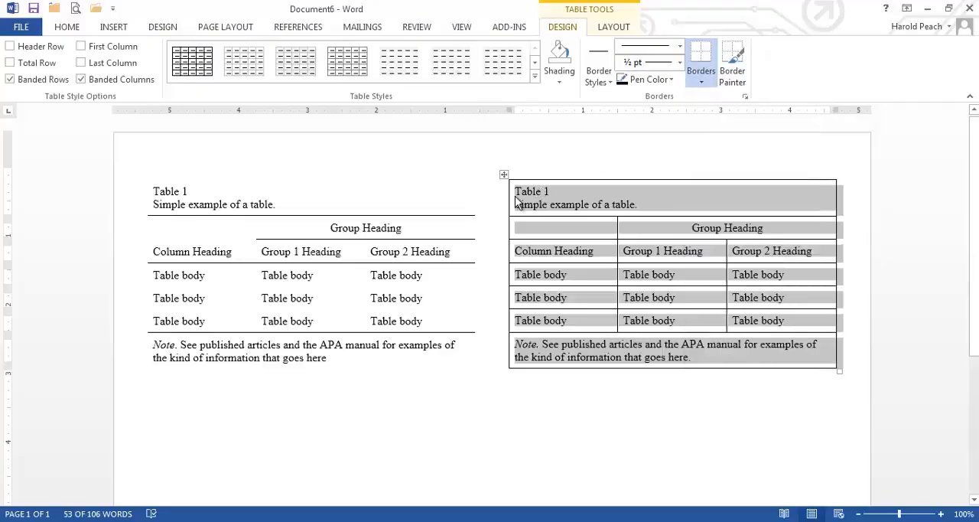
Step: Remove the top, left and right borders from the title row of the gridded table
{"action": "left_click", "coordinate": [515, 196]}
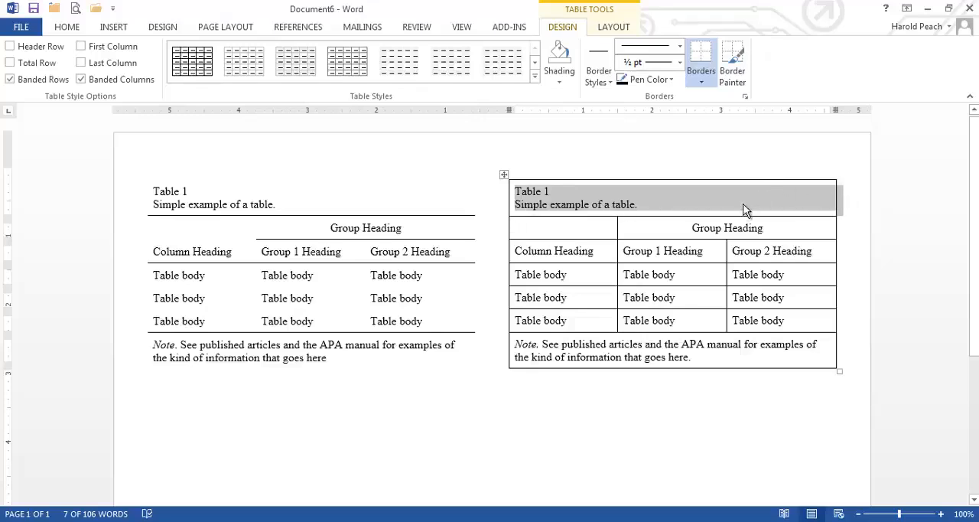
{"action": "left_click", "coordinate": [711, 79]}
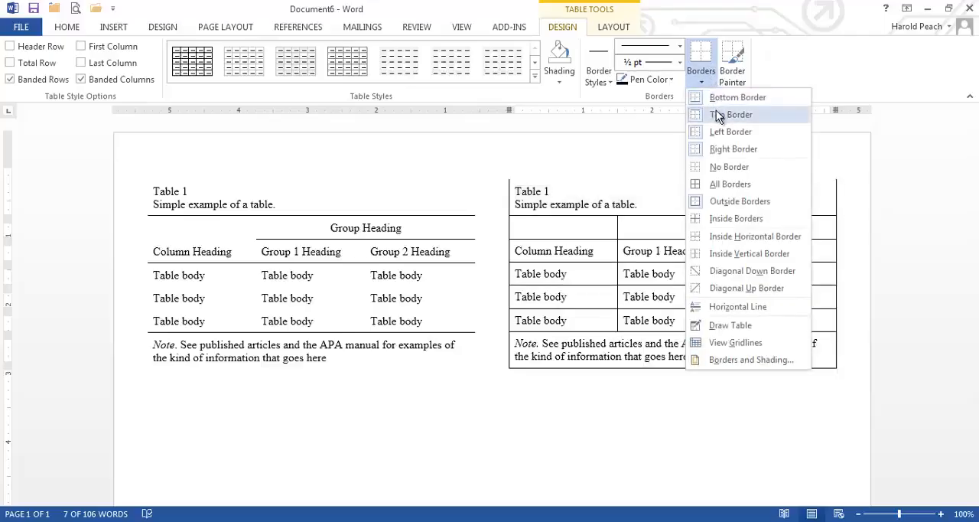
{"action": "left_click", "coordinate": [716, 113]}
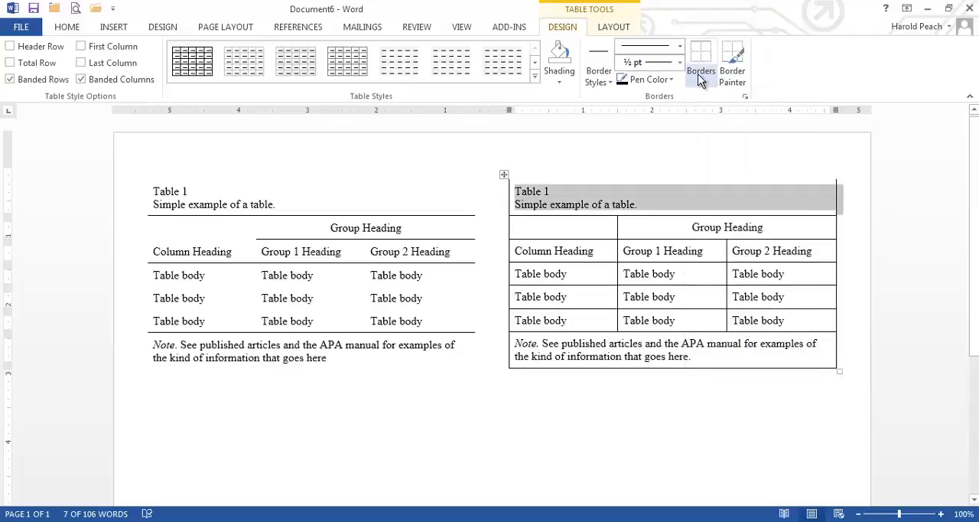
{"action": "left_click", "coordinate": [700, 81]}
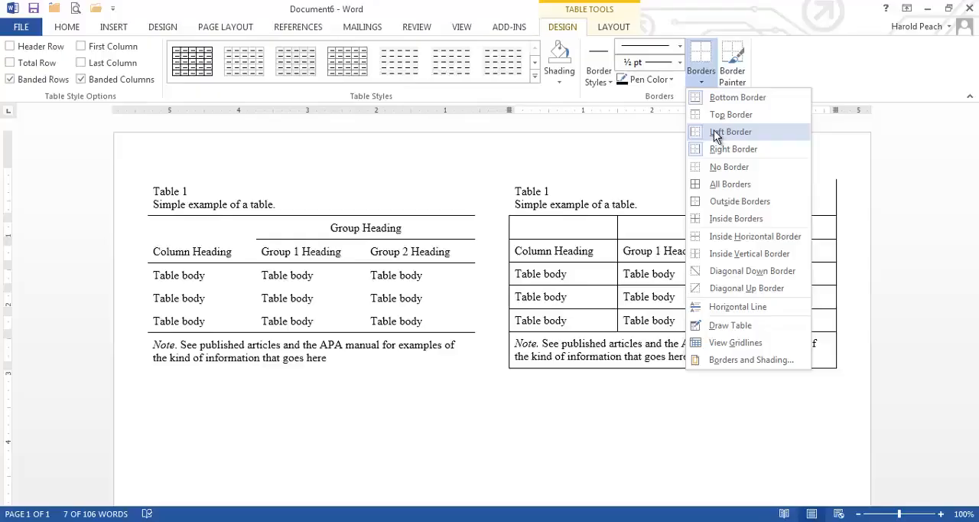
{"action": "left_click", "coordinate": [715, 135]}
{"action": "left_click", "coordinate": [700, 80]}
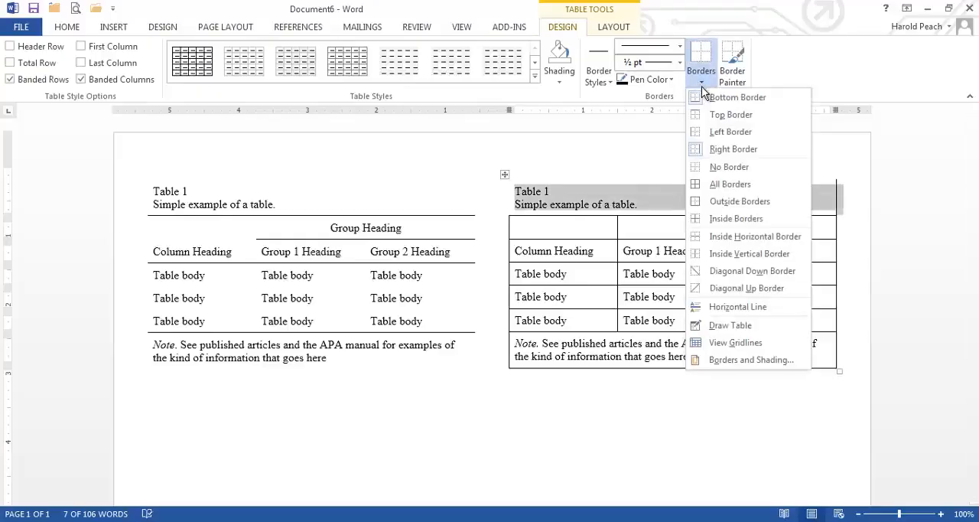
{"action": "left_click", "coordinate": [721, 149]}
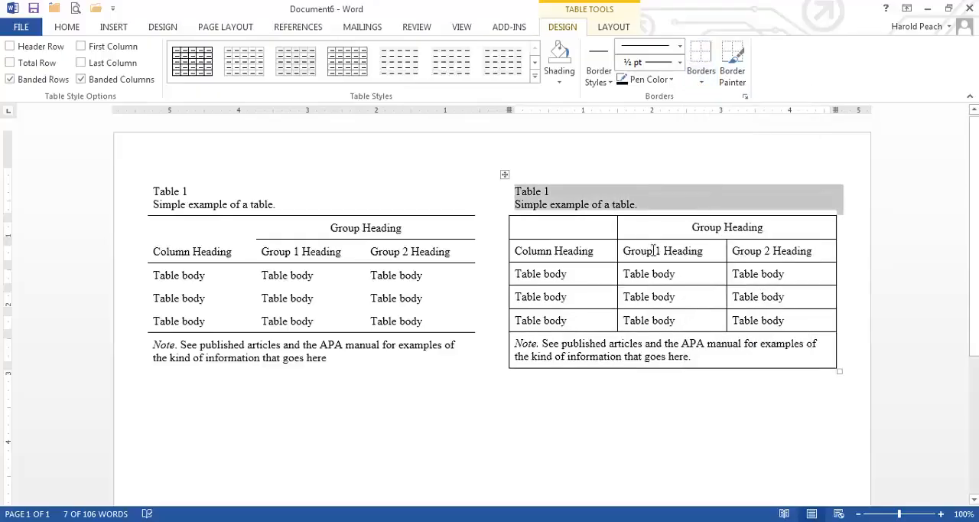
Step: Turn the title row's bottom border off and back on
{"action": "left_click", "coordinate": [702, 81]}
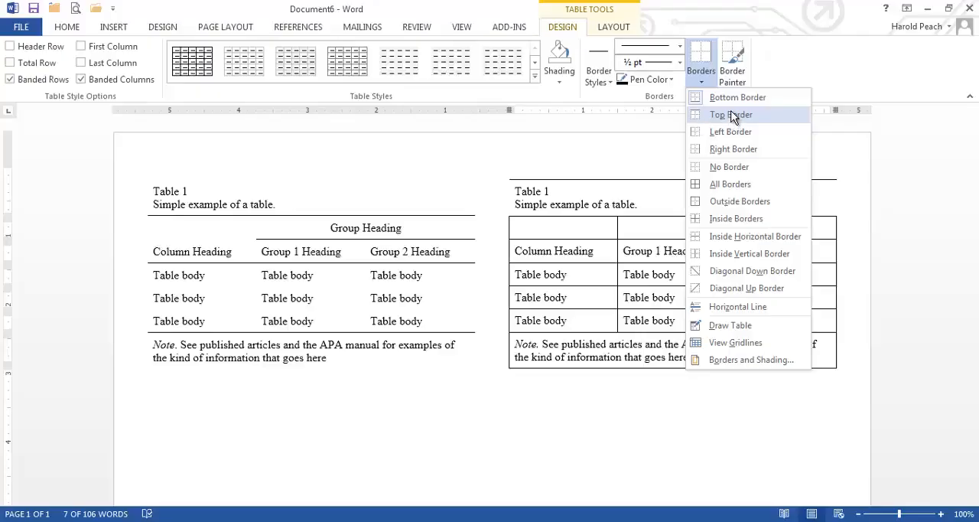
{"action": "left_click", "coordinate": [699, 102]}
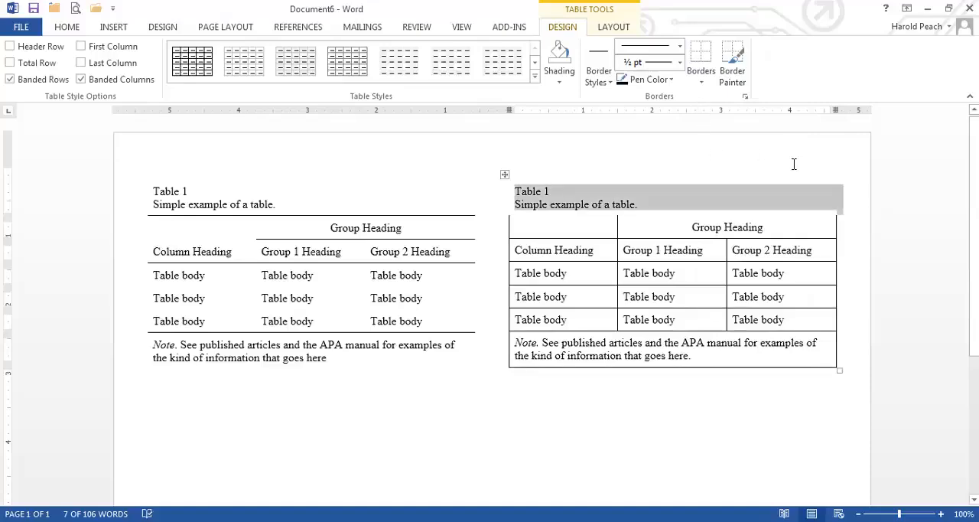
{"action": "left_click", "coordinate": [701, 76]}
{"action": "left_click", "coordinate": [699, 102]}
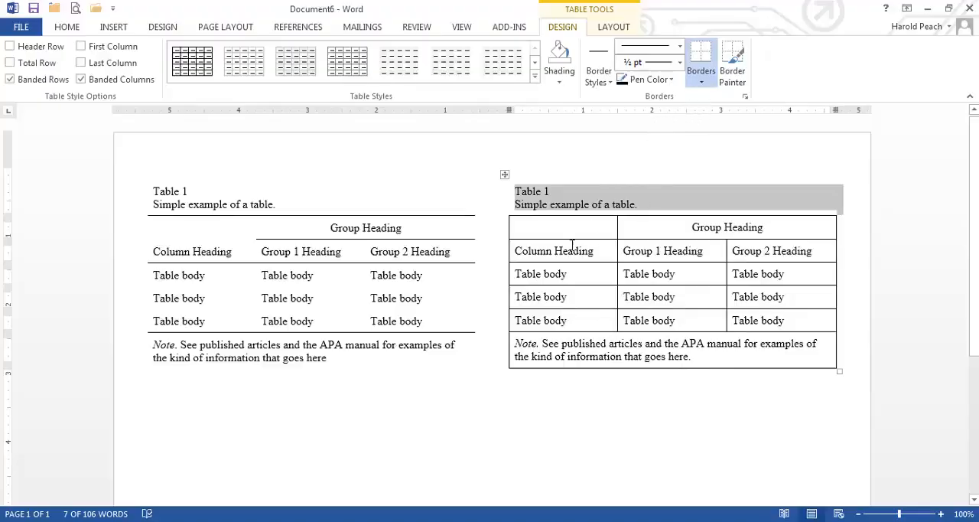
Step: Remove the left, right and inside vertical borders from the Group Heading row of the gridded table
{"action": "left_click_drag", "start_coordinate": [510, 227], "coordinate": [634, 226]}
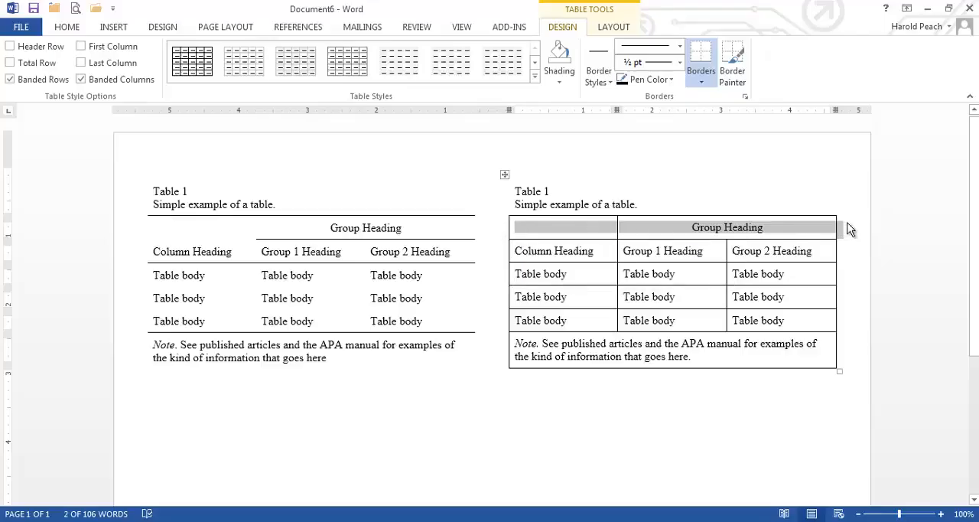
{"action": "left_click", "coordinate": [709, 81]}
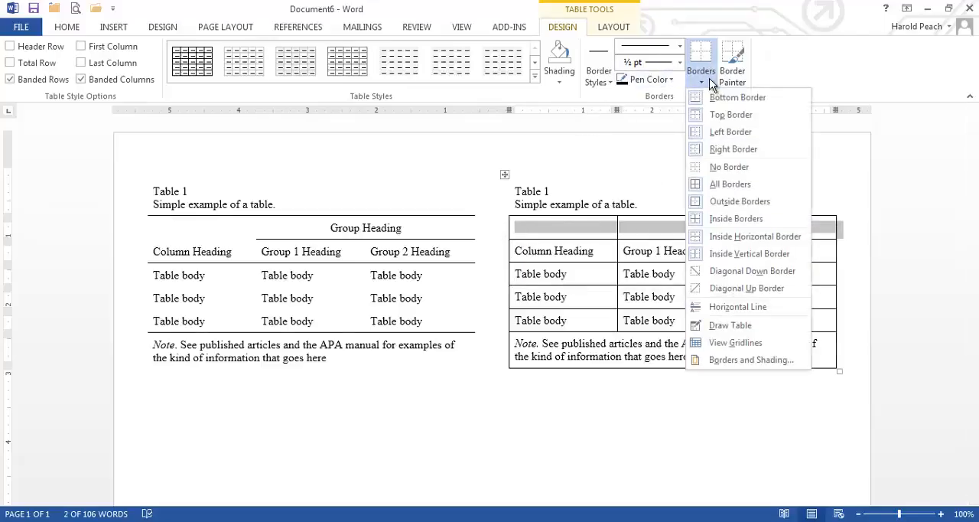
{"action": "left_click", "coordinate": [714, 135]}
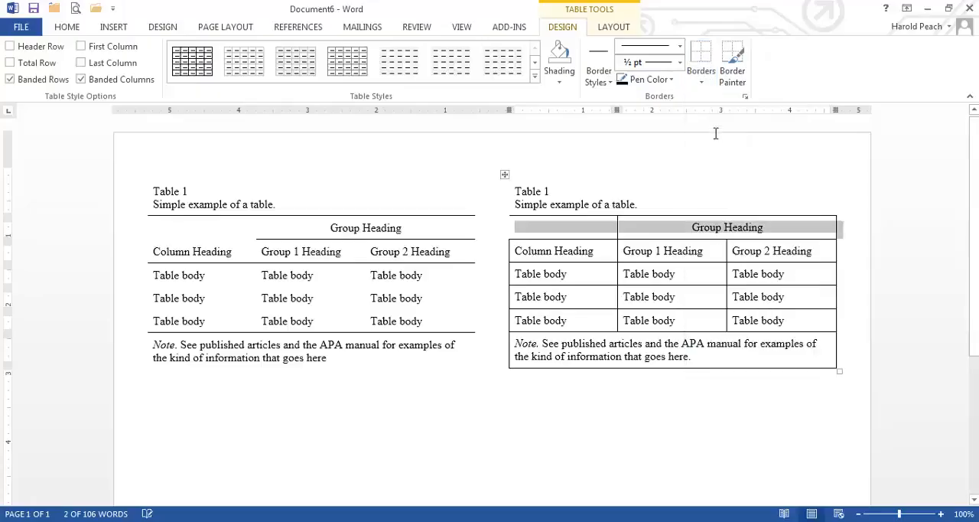
{"action": "left_click", "coordinate": [700, 80]}
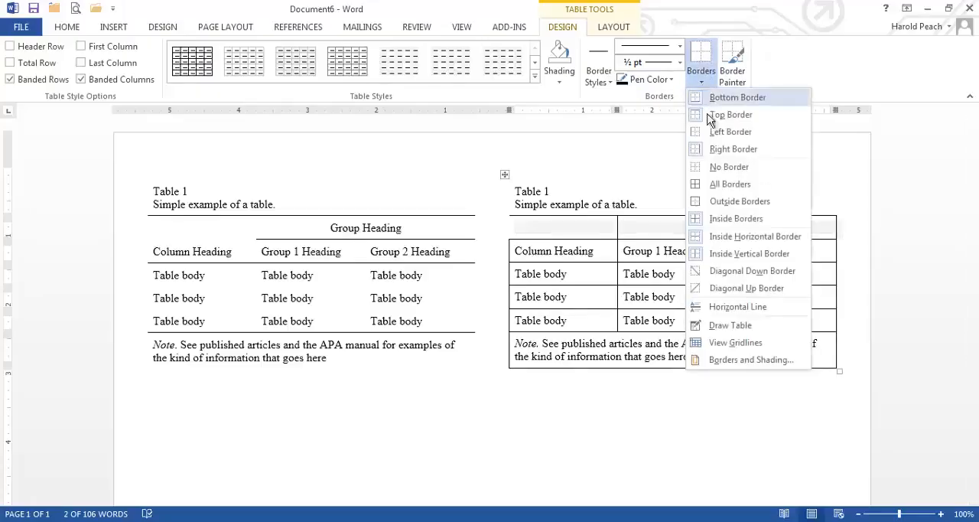
{"action": "left_click", "coordinate": [712, 150]}
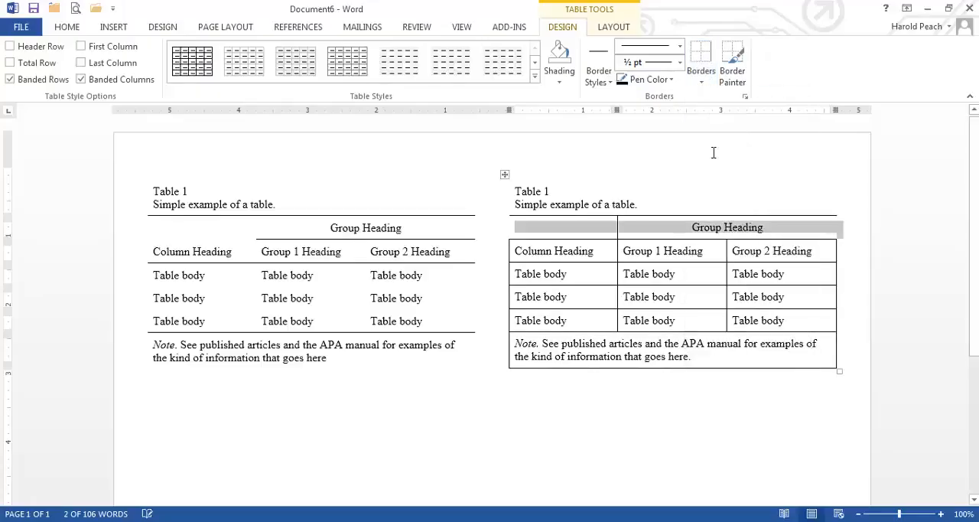
{"action": "left_click", "coordinate": [700, 83]}
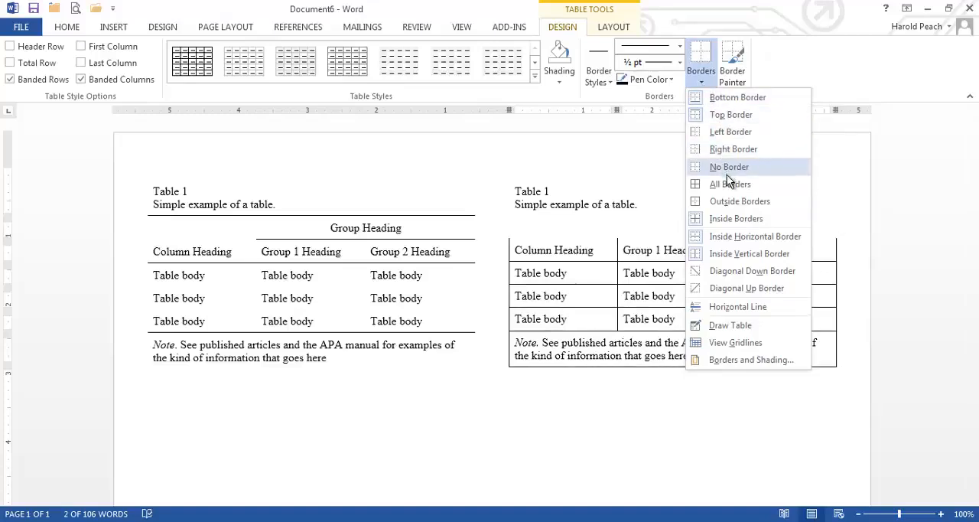
{"action": "left_click", "coordinate": [737, 262]}
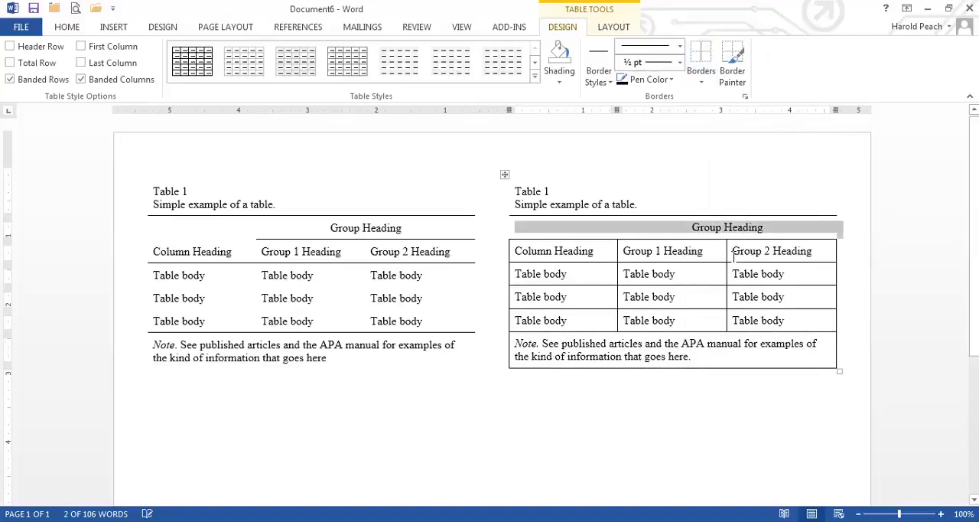
{"action": "left_click", "coordinate": [689, 379]}
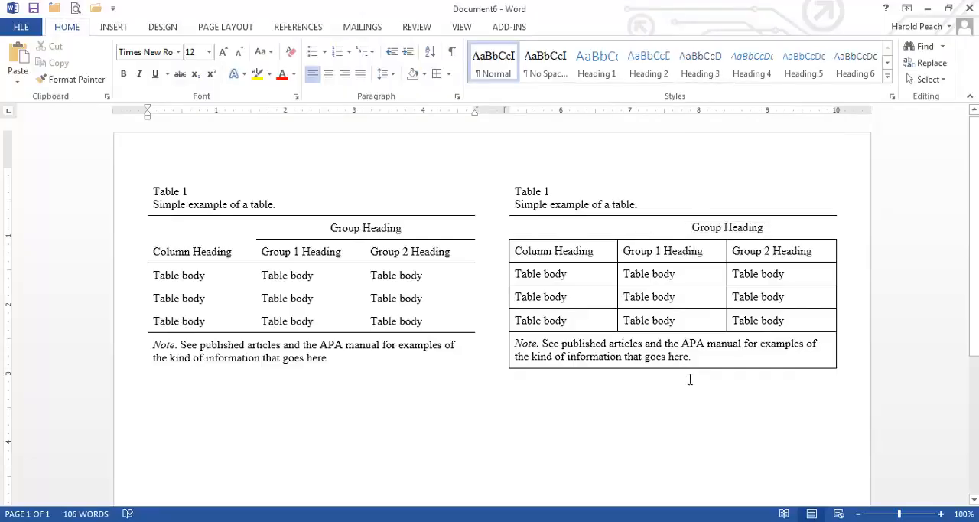
Step: Remove the top and left borders from the Column Heading cell of the gridded table
{"action": "left_click", "coordinate": [521, 253]}
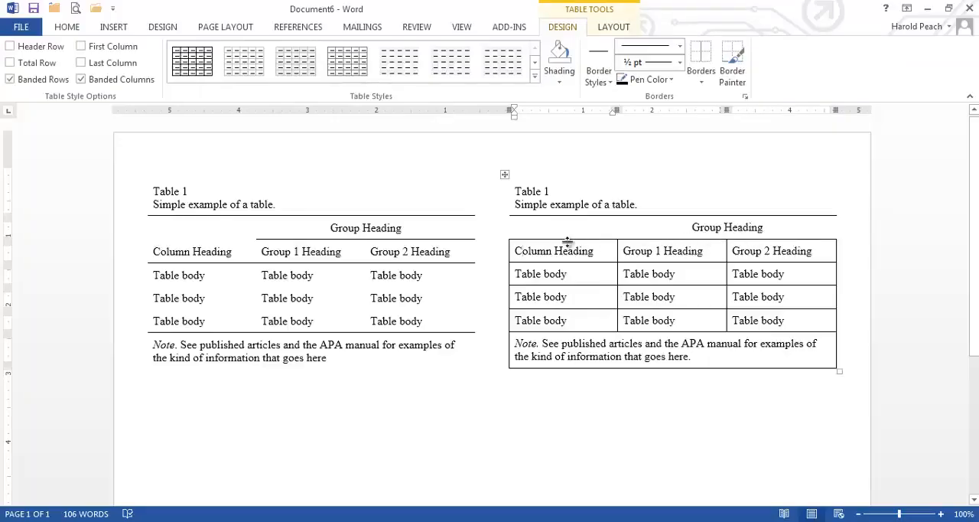
{"action": "left_click", "coordinate": [507, 255]}
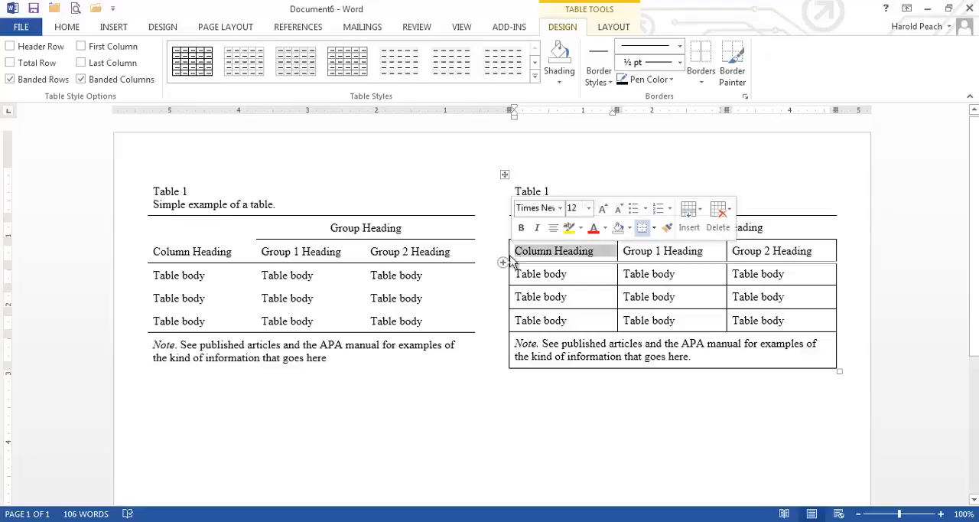
{"action": "left_click", "coordinate": [618, 256]}
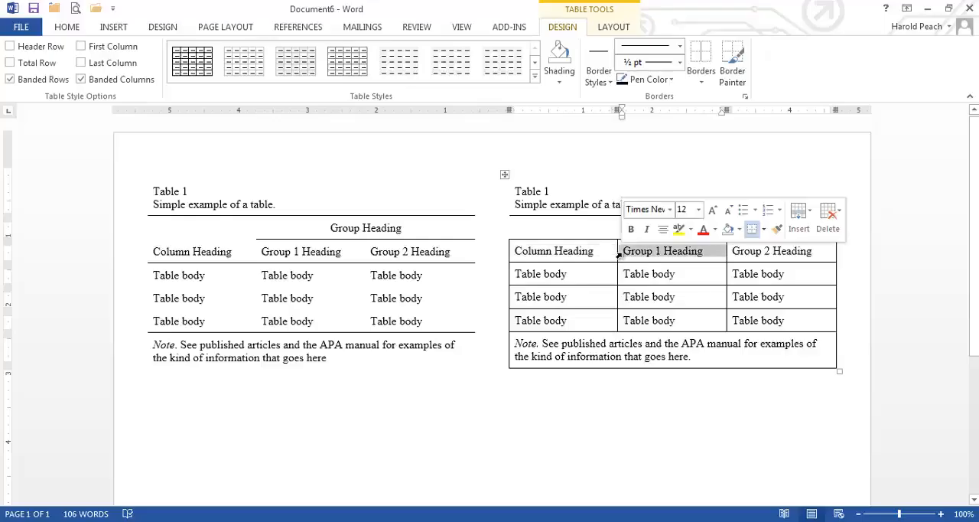
{"action": "left_click", "coordinate": [508, 255]}
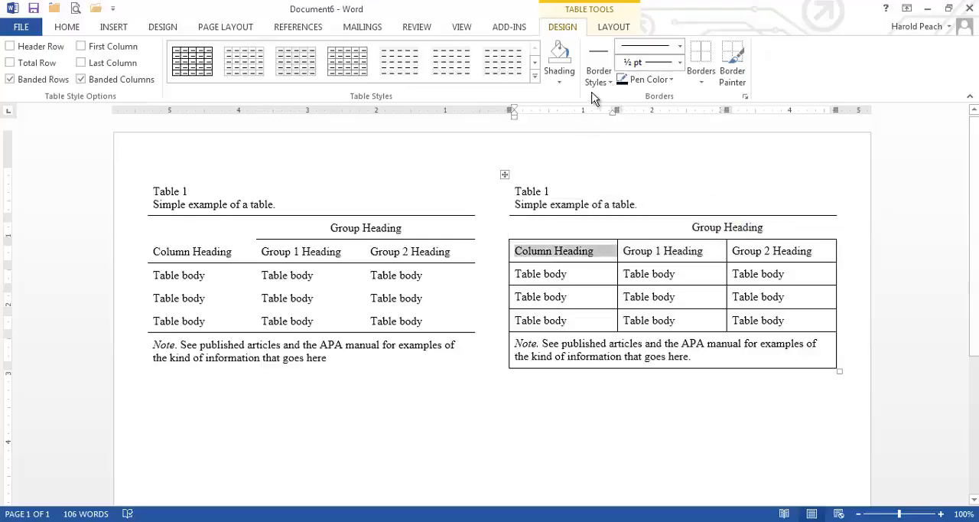
{"action": "left_click", "coordinate": [704, 74]}
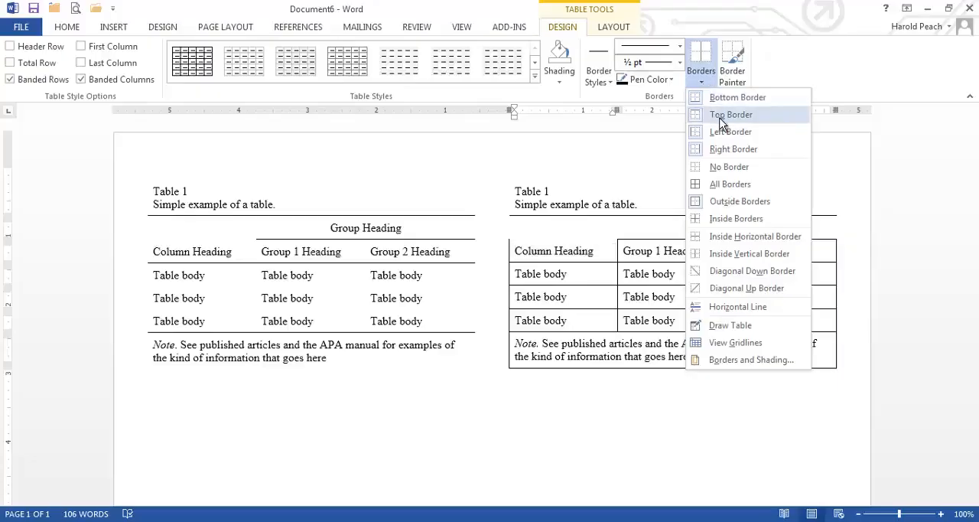
{"action": "left_click", "coordinate": [721, 116]}
{"action": "left_click", "coordinate": [703, 77]}
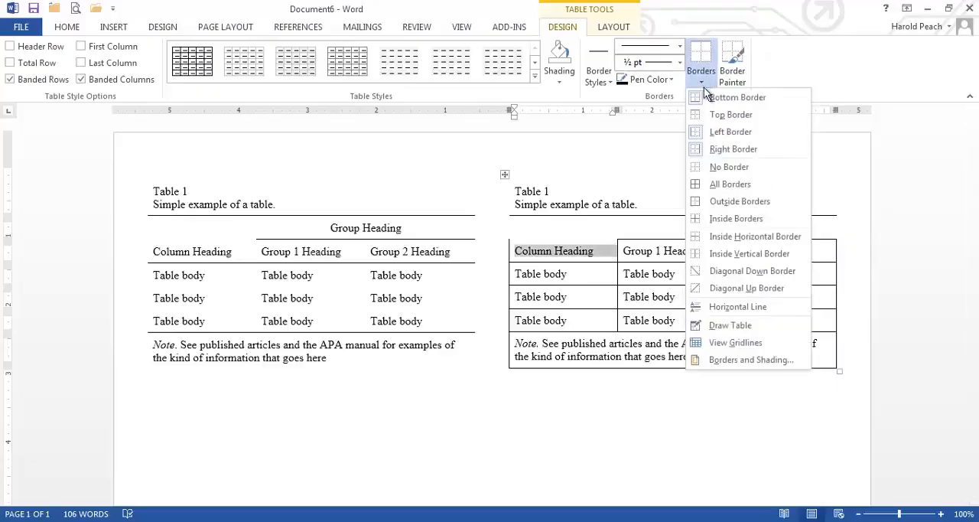
{"action": "left_click", "coordinate": [715, 133]}
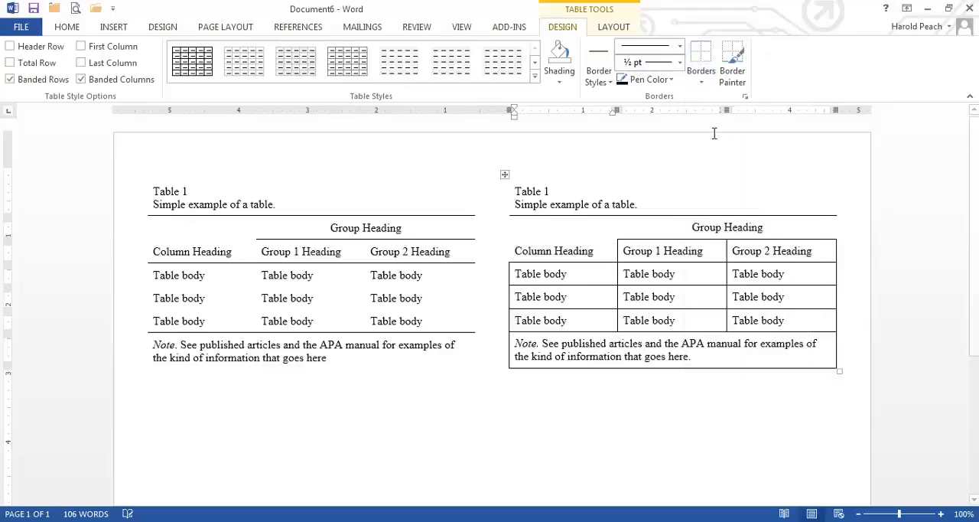
{"action": "left_click", "coordinate": [642, 409]}
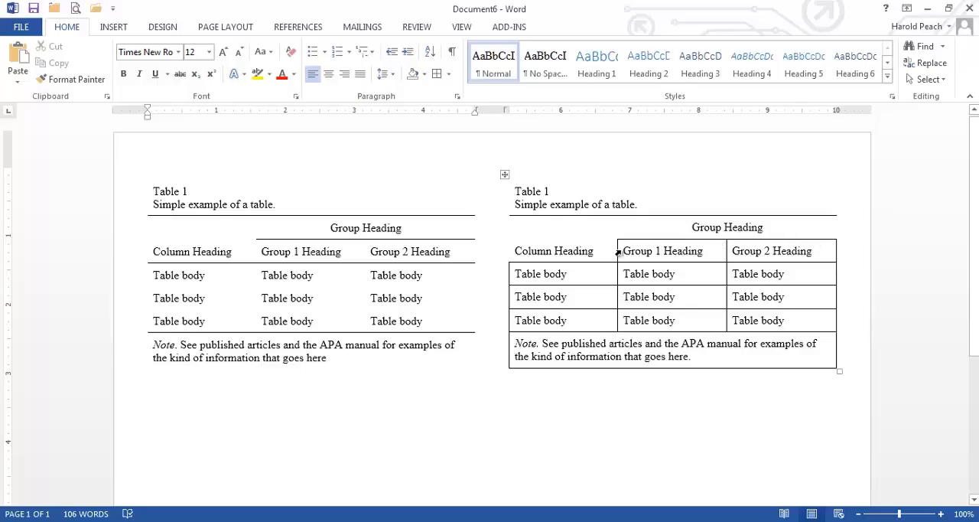
Step: Remove the left, right and inside vertical borders from the Group 1 Heading and Group 2 Heading cells
{"action": "left_click_drag", "start_coordinate": [618, 253], "coordinate": [757, 253]}
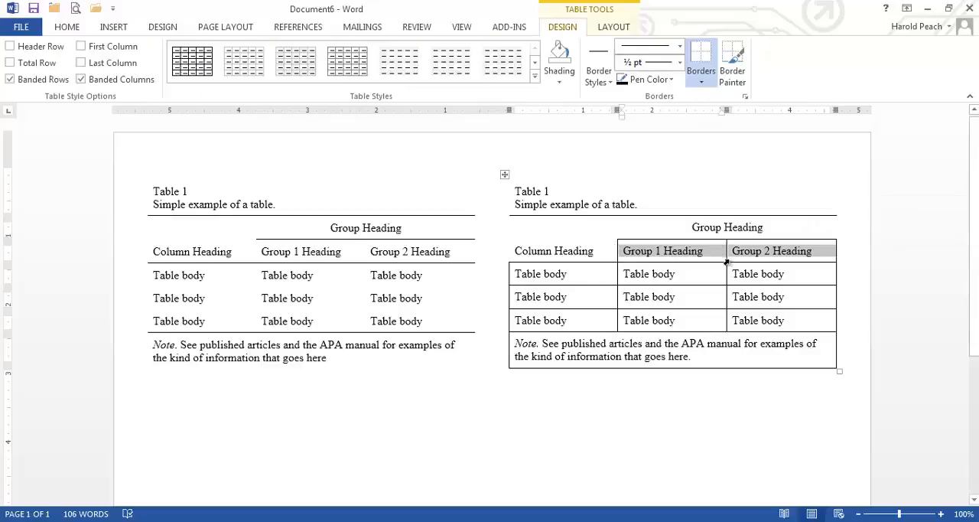
{"action": "left_click", "coordinate": [705, 81]}
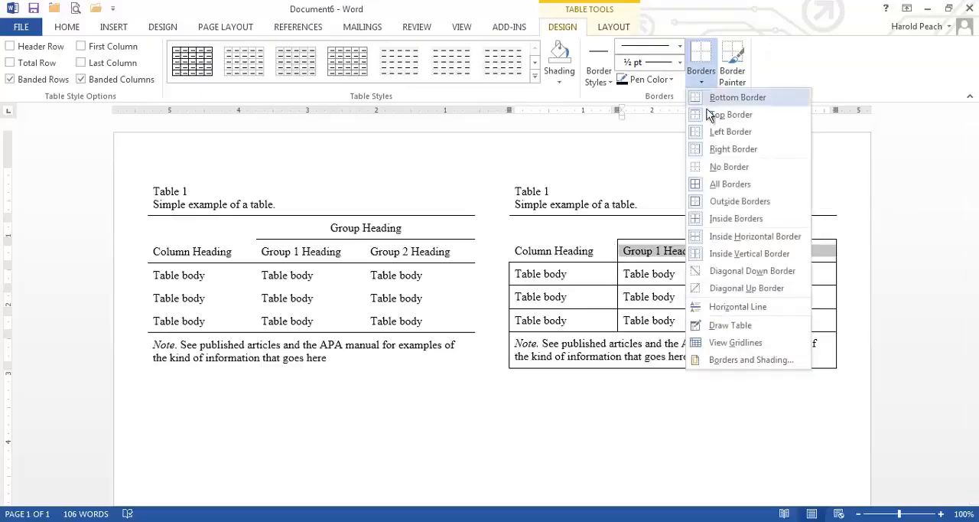
{"action": "left_click", "coordinate": [711, 135]}
{"action": "left_click", "coordinate": [704, 82]}
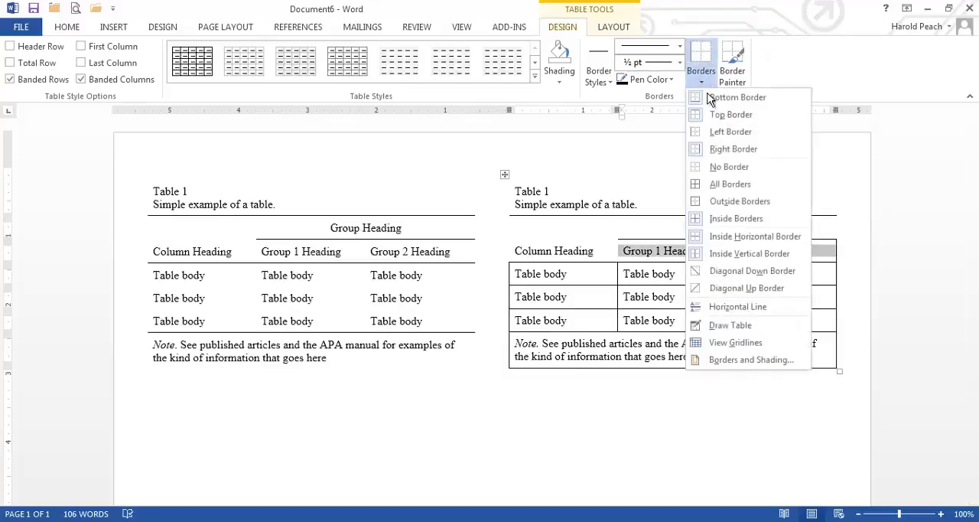
{"action": "left_click", "coordinate": [721, 148]}
{"action": "left_click", "coordinate": [702, 83]}
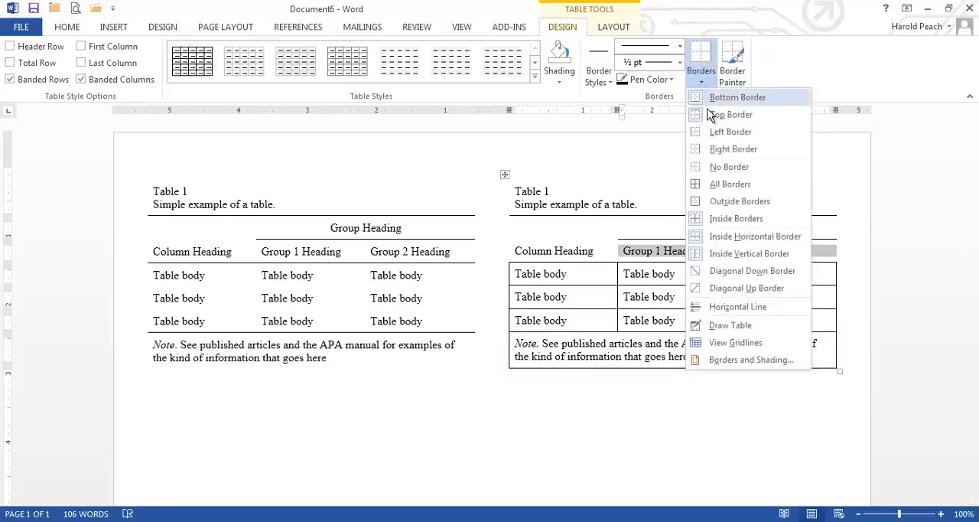
{"action": "left_click", "coordinate": [716, 256]}
{"action": "left_click", "coordinate": [779, 296]}
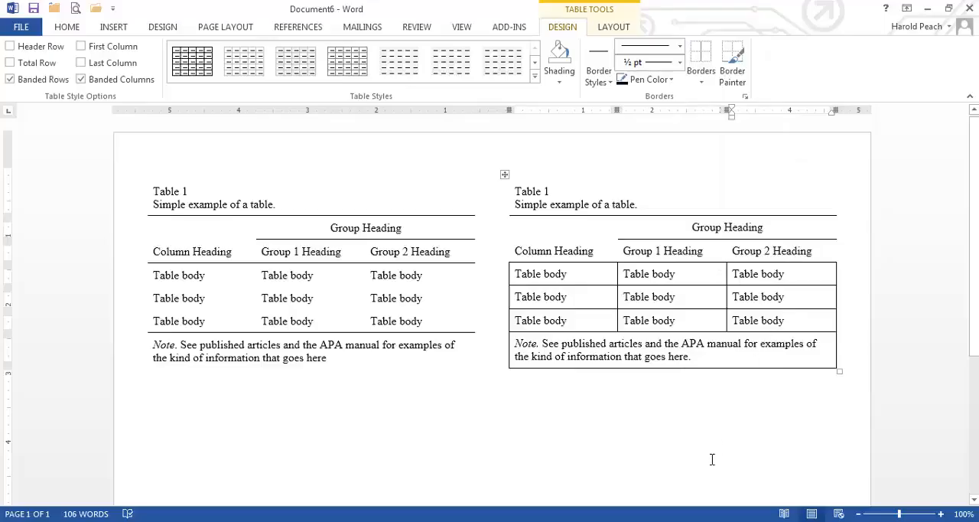
Step: Remove the left, right and inside vertical borders from the three table body rows
{"action": "left_click", "coordinate": [510, 278]}
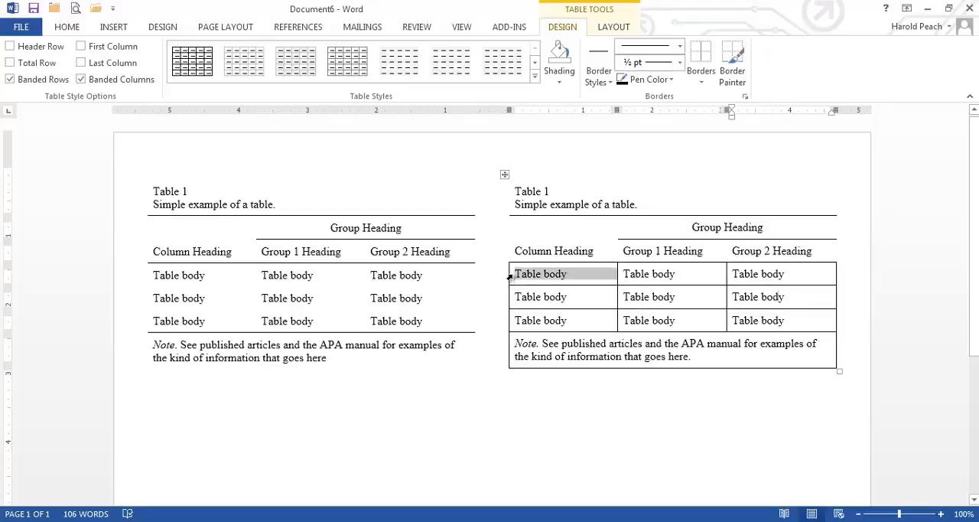
{"action": "left_click_drag", "start_coordinate": [621, 281], "coordinate": [776, 324]}
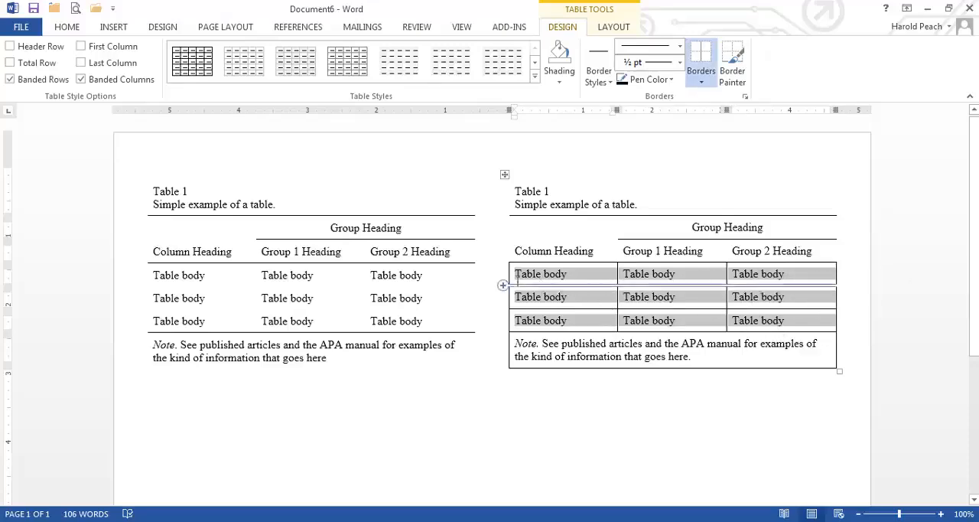
{"action": "left_click", "coordinate": [708, 78]}
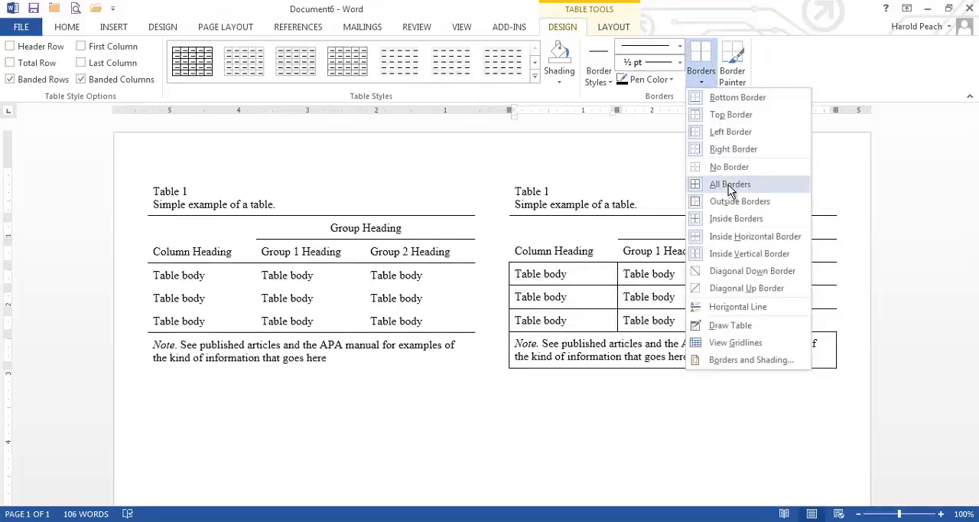
{"action": "left_click", "coordinate": [726, 136]}
{"action": "left_click", "coordinate": [715, 84]}
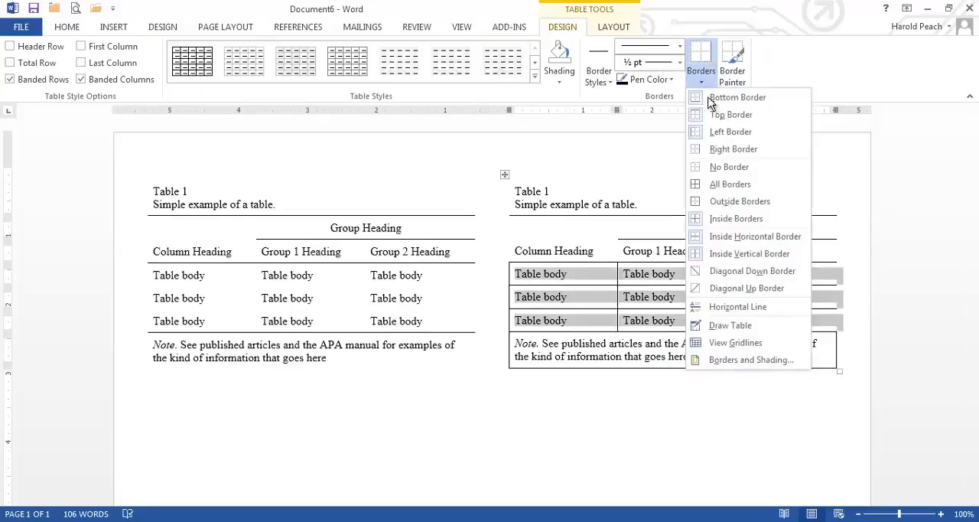
{"action": "left_click", "coordinate": [718, 132]}
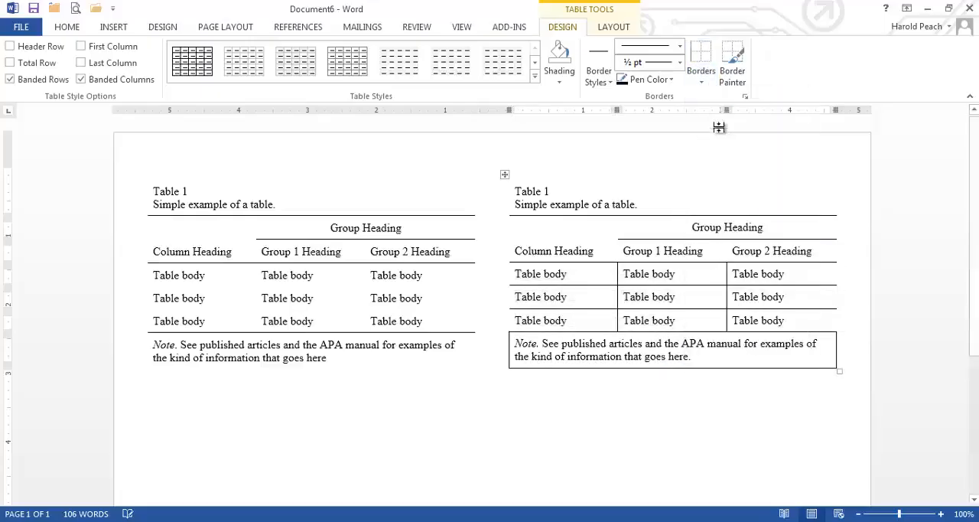
{"action": "left_click", "coordinate": [701, 77]}
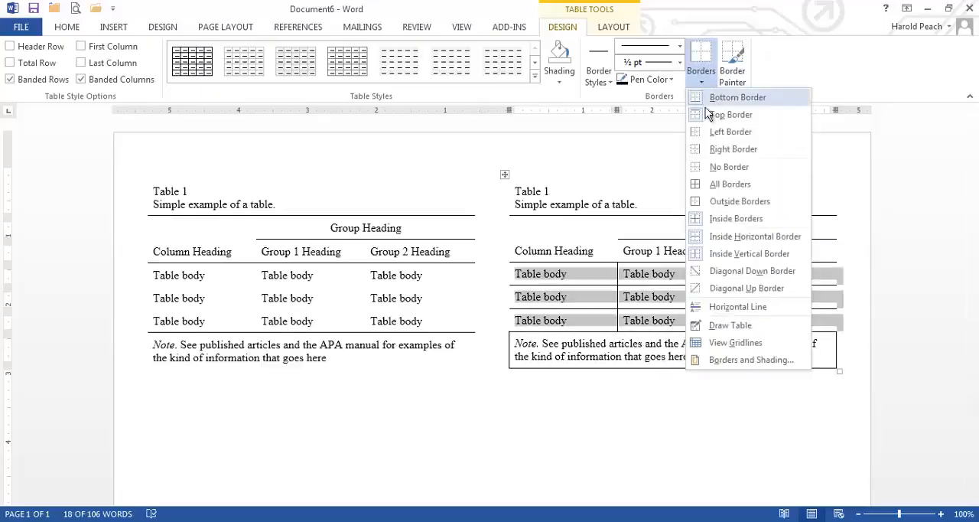
{"action": "left_click", "coordinate": [744, 259]}
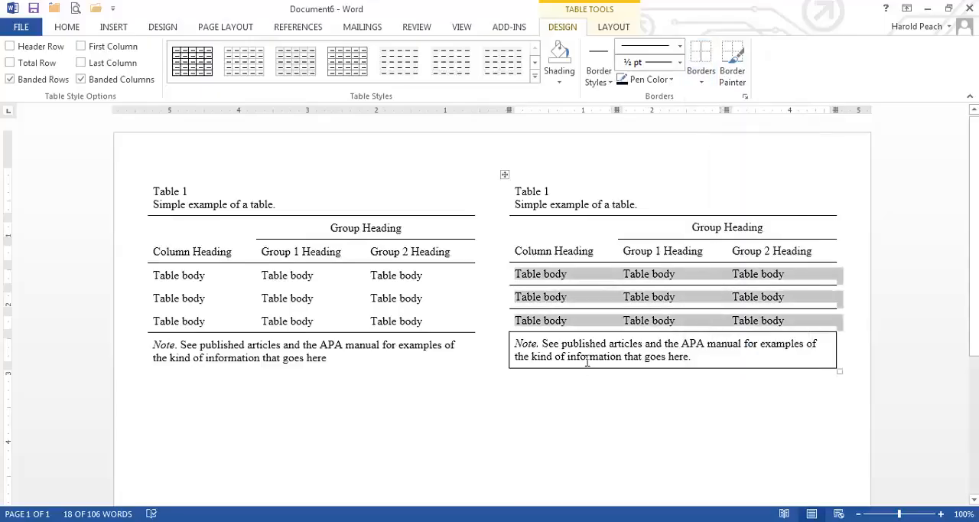
Step: Remove the bottom and top borders from the middle table body row
{"action": "left_click", "coordinate": [518, 299]}
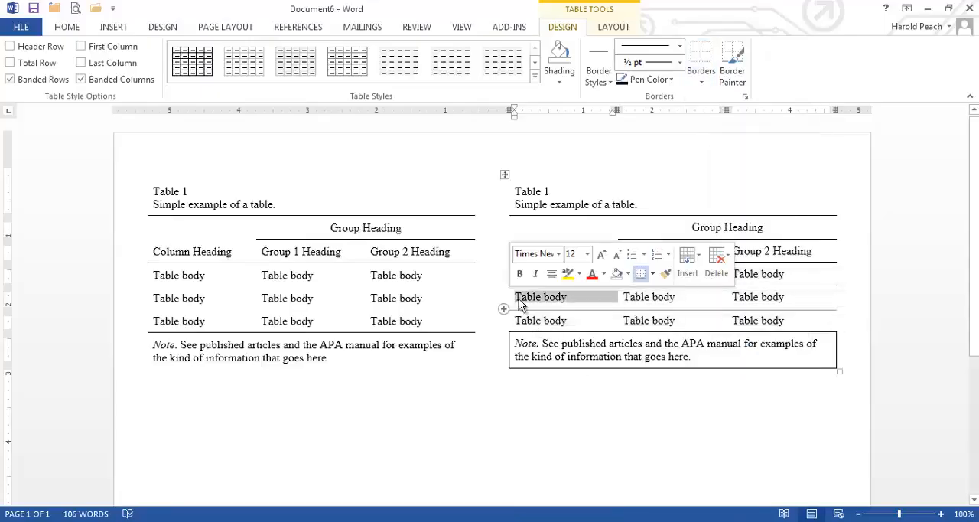
{"action": "left_click", "coordinate": [675, 413]}
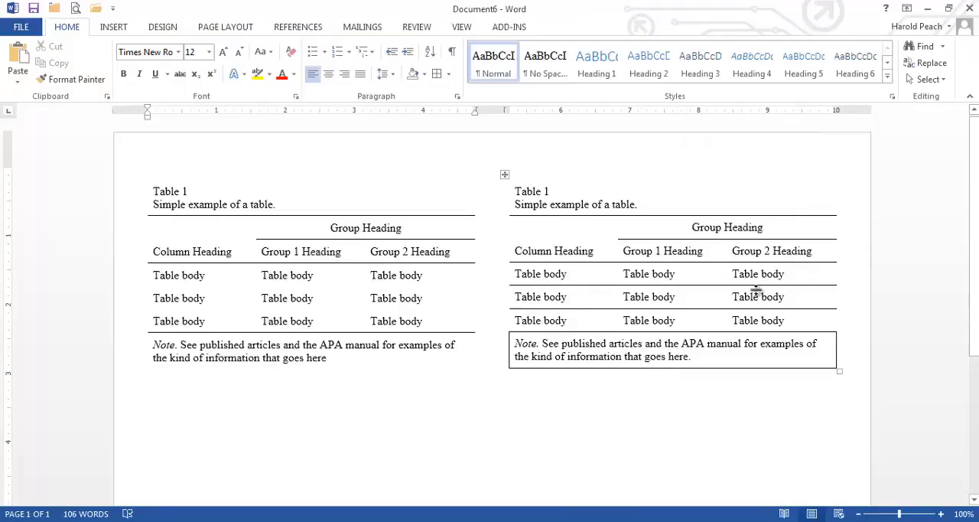
{"action": "mouse_move", "coordinate": [509, 299]}
{"action": "left_click", "coordinate": [510, 300]}
{"action": "left_click_drag", "start_coordinate": [547, 298], "coordinate": [806, 292]}
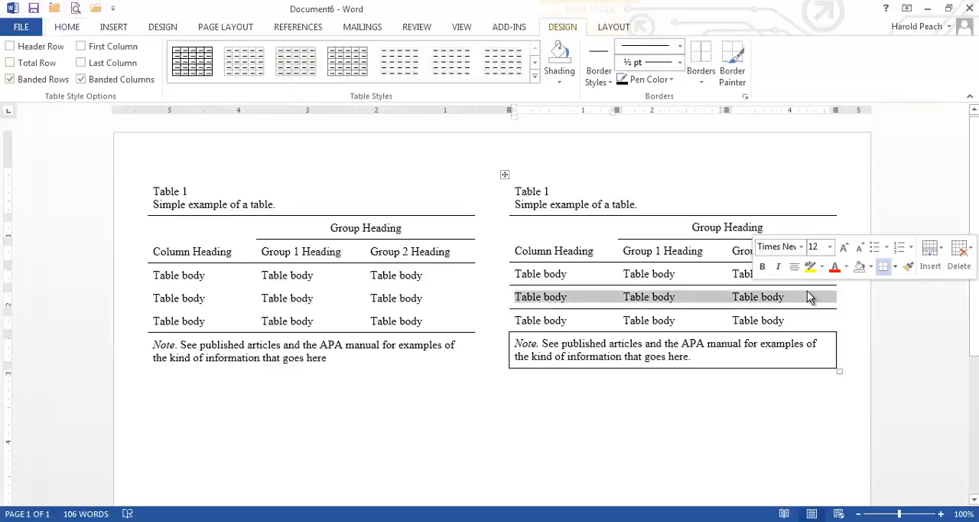
{"action": "left_click", "coordinate": [704, 79]}
{"action": "left_click", "coordinate": [712, 98]}
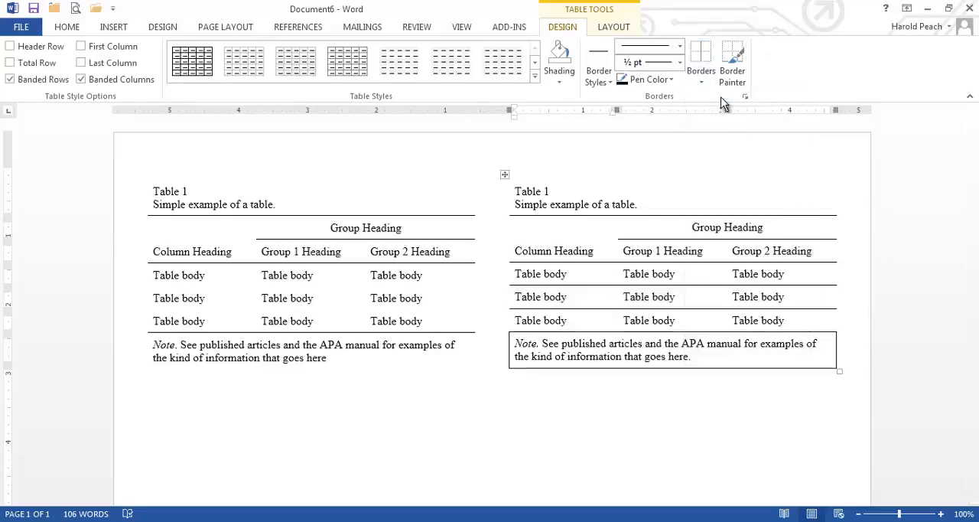
{"action": "left_click", "coordinate": [705, 81]}
{"action": "left_click", "coordinate": [718, 114]}
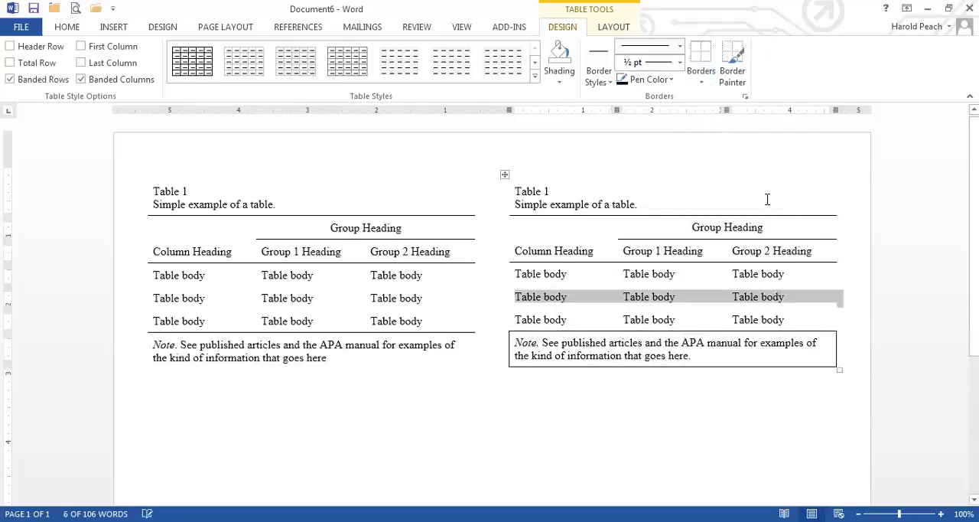
{"action": "left_click", "coordinate": [722, 431]}
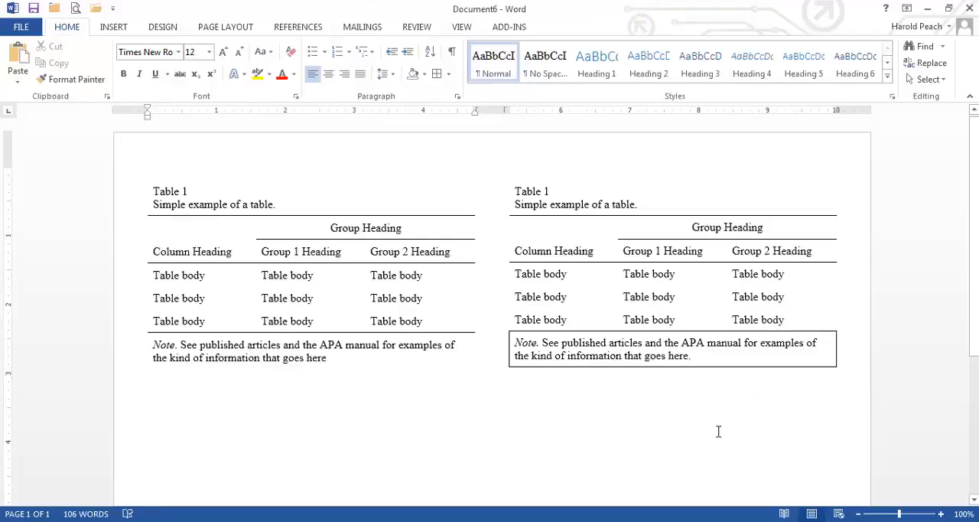
Step: Remove the right, left and bottom borders from the note row, keeping its top border
{"action": "left_click", "coordinate": [508, 353]}
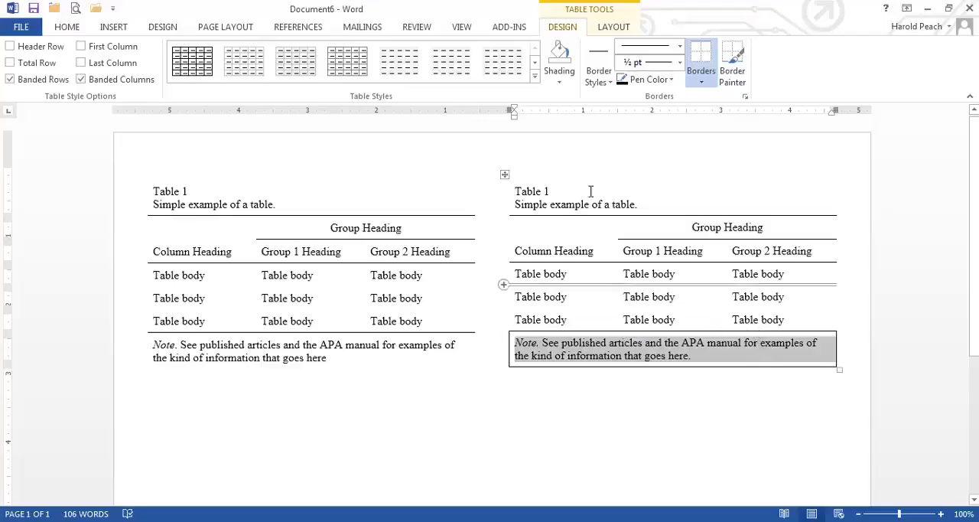
{"action": "left_click", "coordinate": [701, 82]}
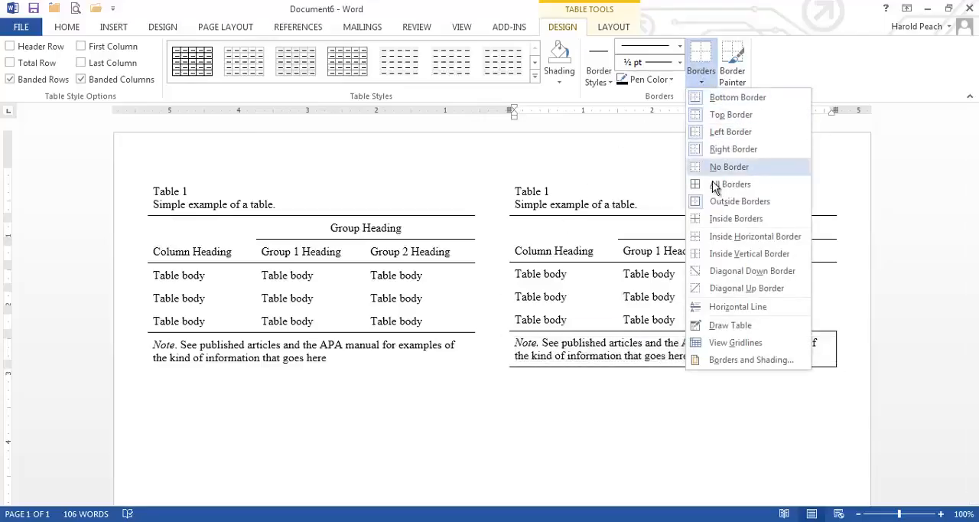
{"action": "left_click", "coordinate": [726, 149]}
{"action": "left_click", "coordinate": [701, 81]}
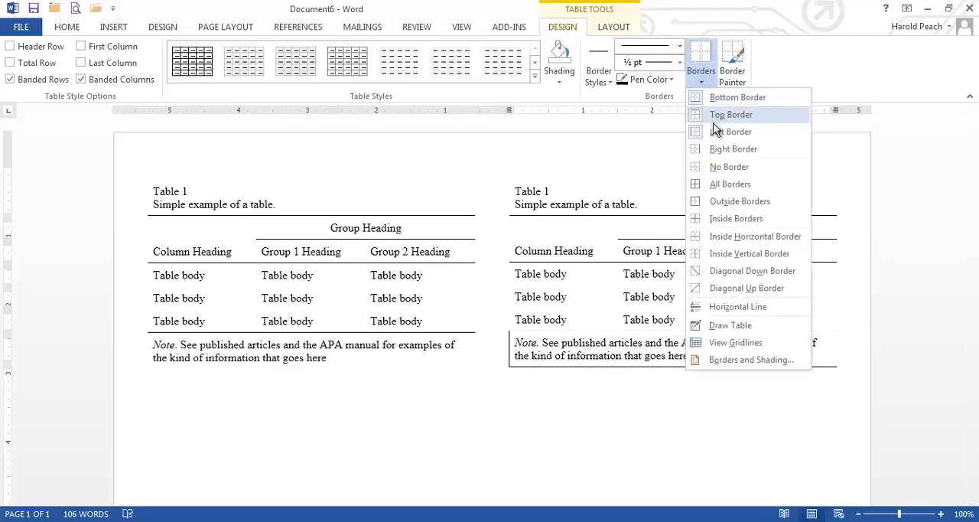
{"action": "left_click", "coordinate": [713, 129]}
{"action": "left_click", "coordinate": [701, 81]}
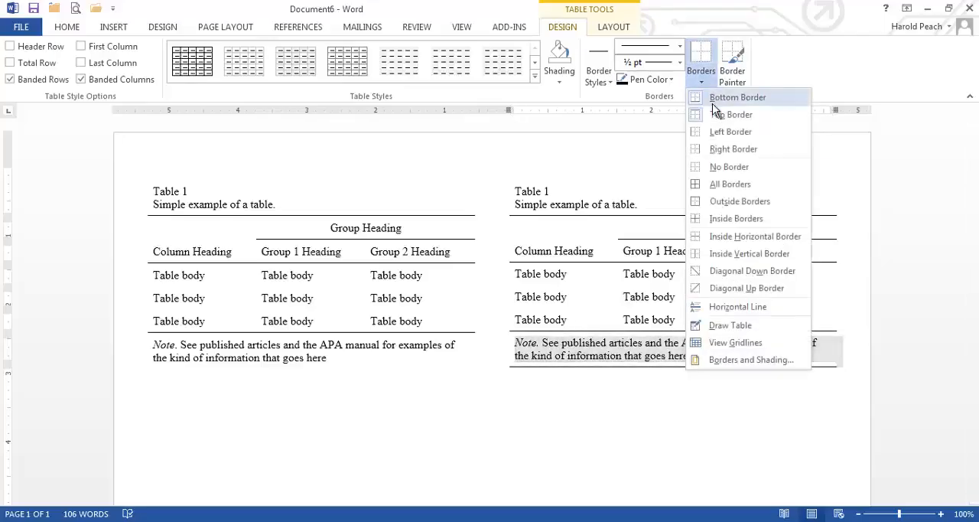
{"action": "left_click", "coordinate": [719, 100]}
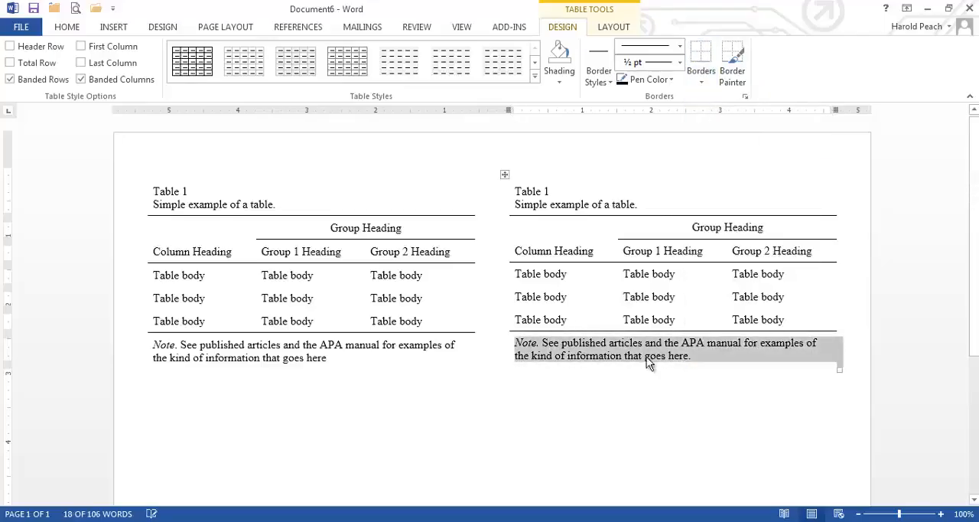
{"action": "left_click", "coordinate": [623, 421]}
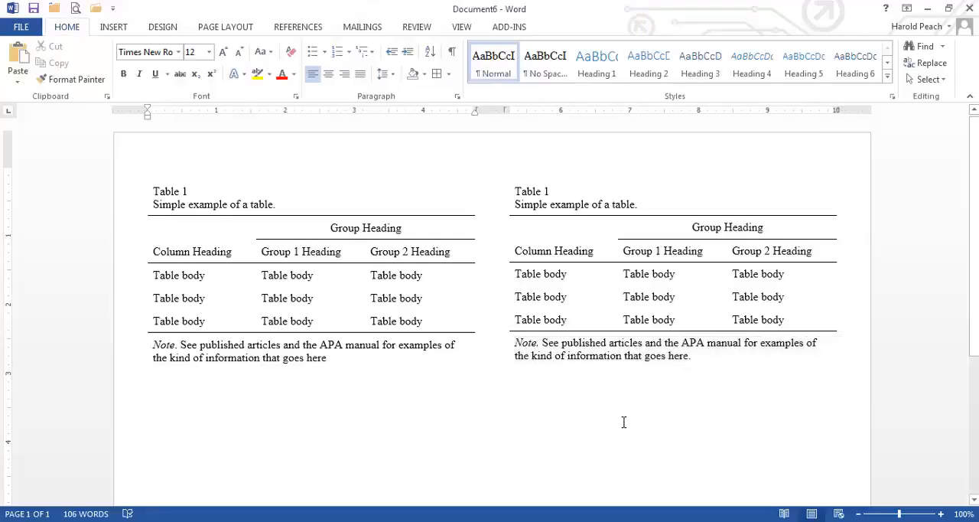
{"action": "left_click", "coordinate": [508, 521]}
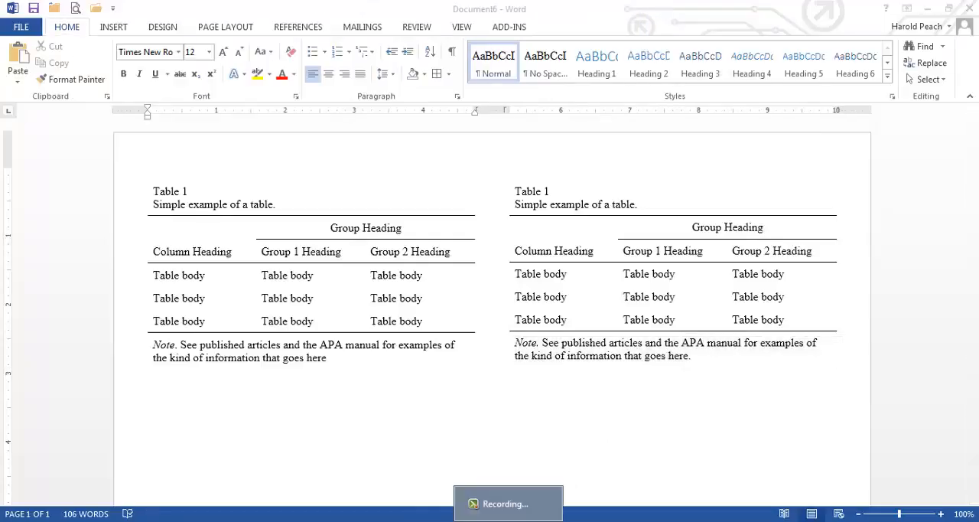